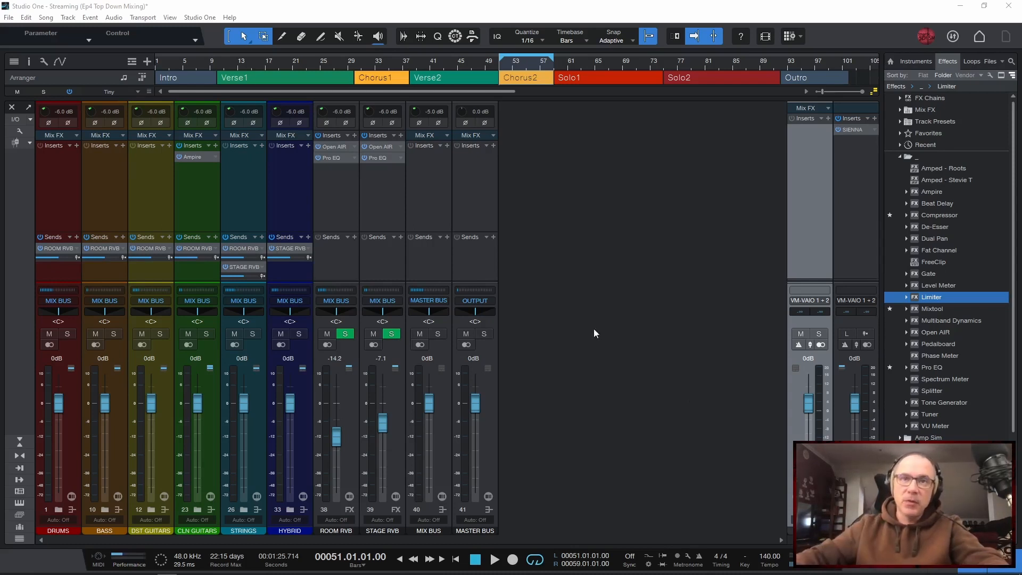
Audition the Chorus2 loop and insert a Limiter on the MASTER BUS
{"action": "left_click", "coordinate": [459, 175]}
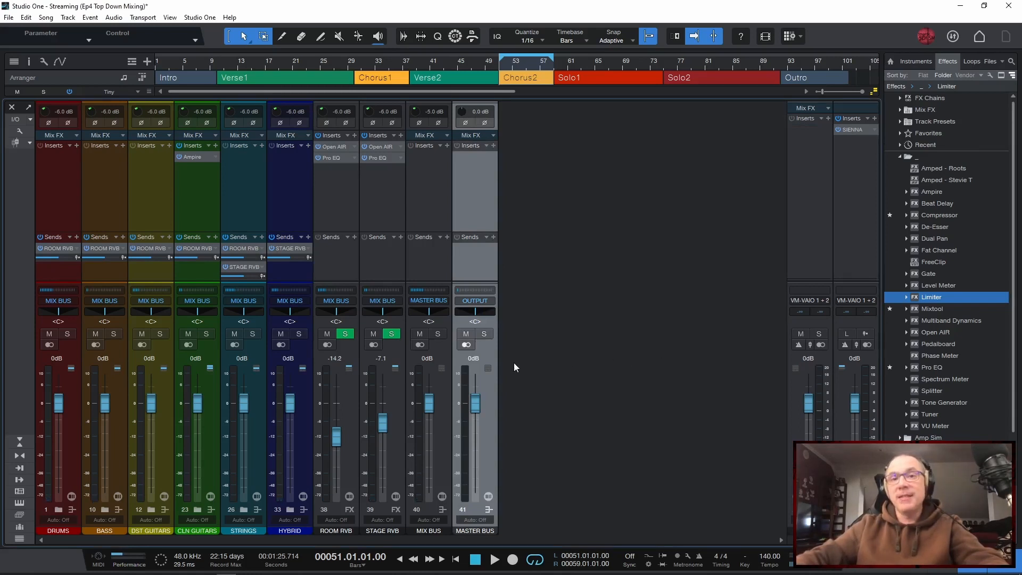
{"action": "key", "text": "space"}
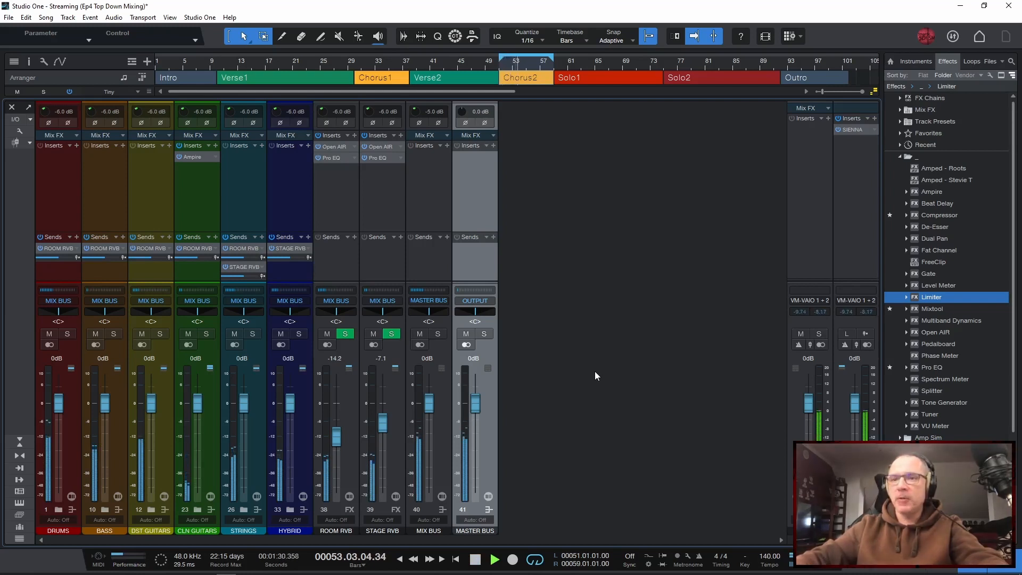
{"action": "key", "text": "space"}
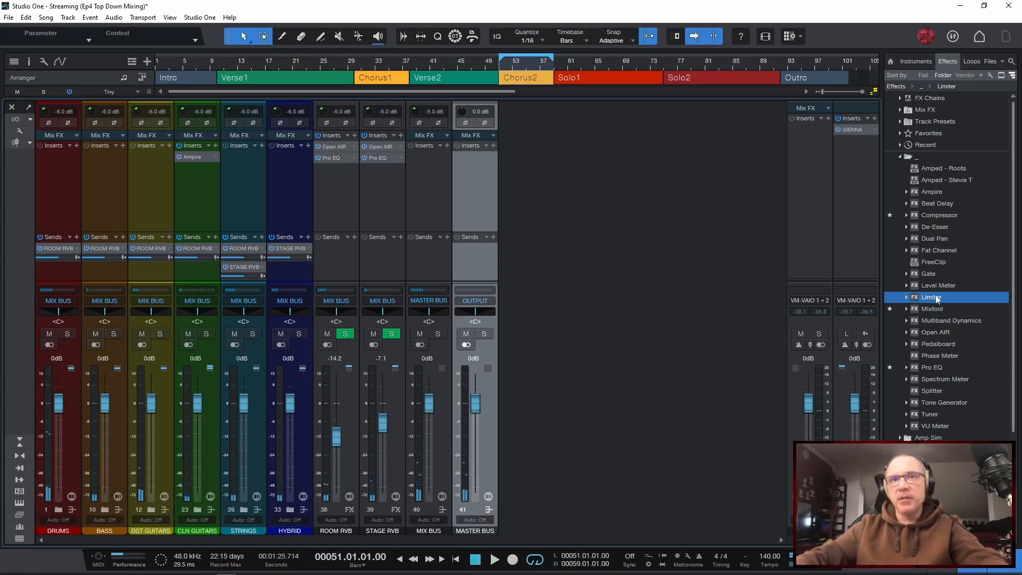
{"action": "left_click_drag", "start_coordinate": [933, 298], "coordinate": [479, 183]}
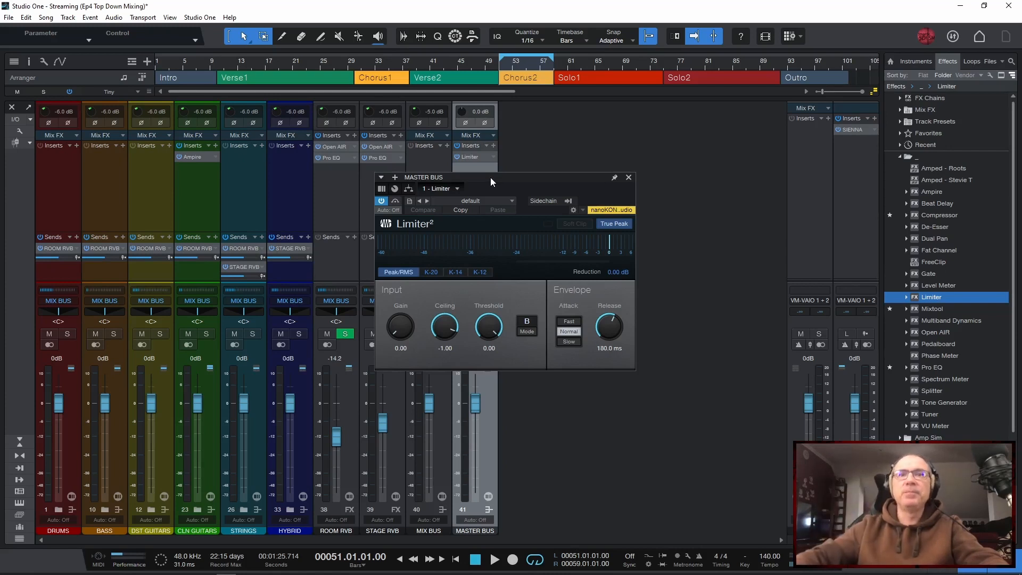
{"action": "left_click_drag", "start_coordinate": [490, 177], "coordinate": [499, 186]}
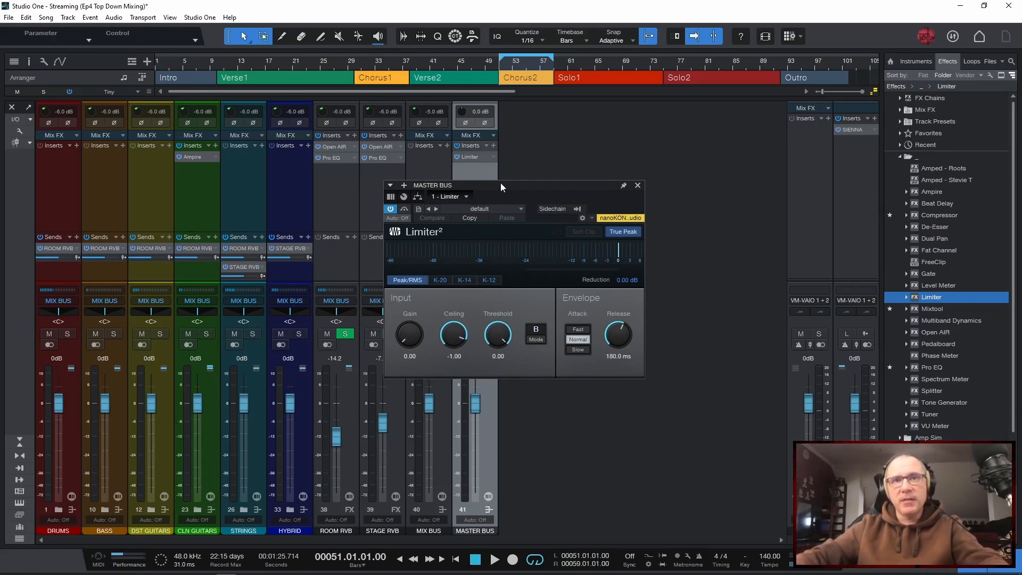
{"action": "mouse_move", "coordinate": [507, 184]}
{"action": "left_mouse_down"}
{"action": "mouse_move", "coordinate": [528, 184]}
{"action": "mouse_move", "coordinate": [515, 190]}
{"action": "left_mouse_up"}
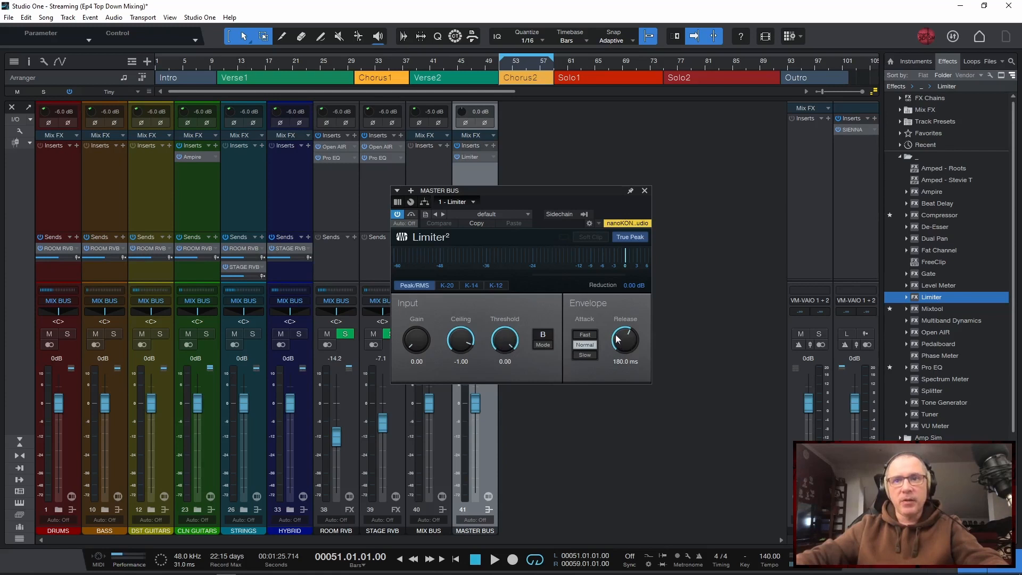
Switch to Calculator and work out 60000 ÷ 140 to get the beat length in milliseconds
{"action": "left_click_drag", "start_coordinate": [502, 139], "coordinate": [265, 137]}
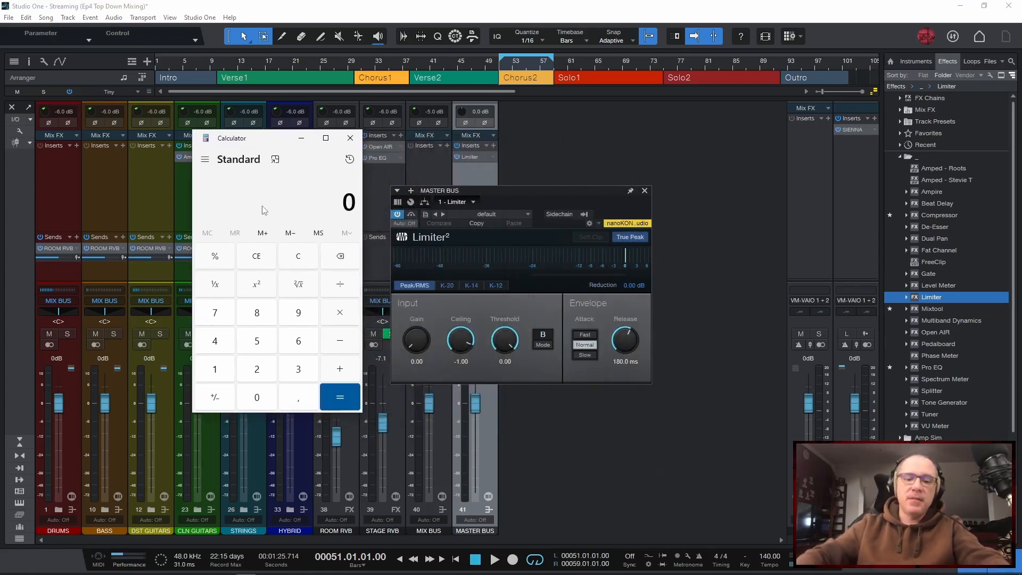
{"action": "type", "text": "60 000"}
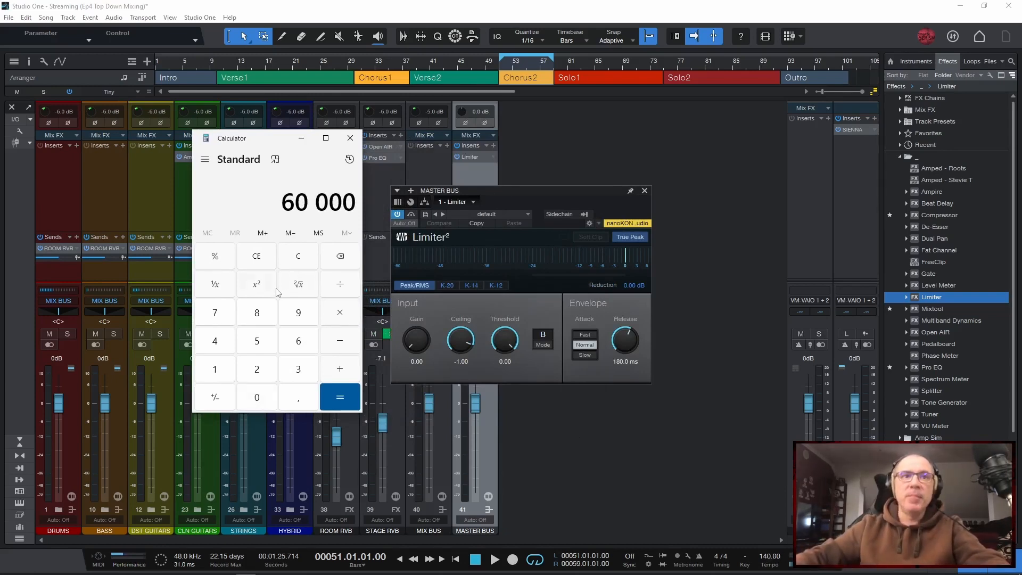
{"action": "left_click", "coordinate": [337, 286]}
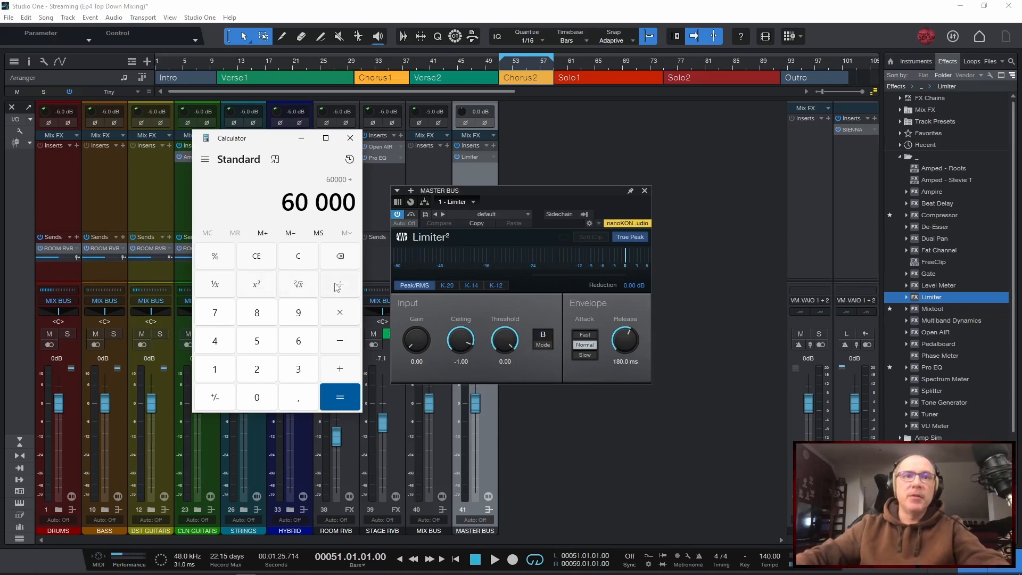
{"action": "left_click", "coordinate": [221, 371]}
{"action": "left_click", "coordinate": [223, 343]}
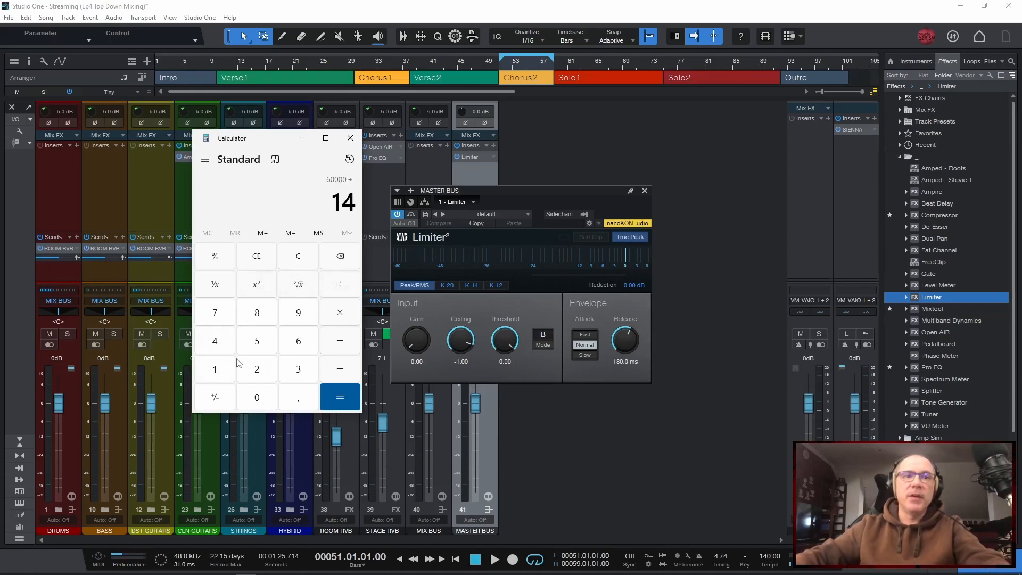
{"action": "left_click", "coordinate": [251, 393]}
{"action": "left_click", "coordinate": [332, 407]}
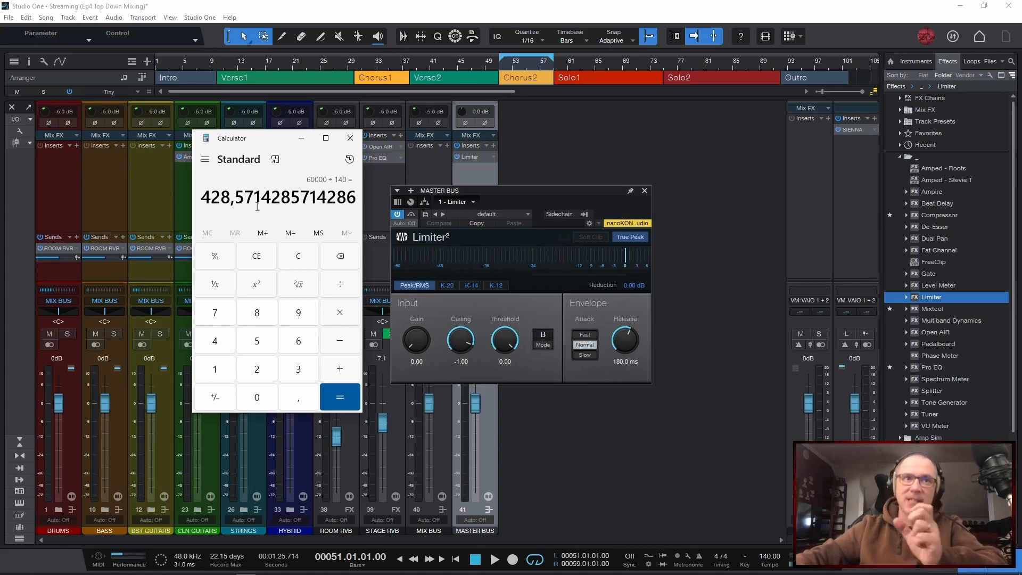
Divide the calculated beat length by 4 and close Calculator
{"action": "left_click", "coordinate": [341, 287]}
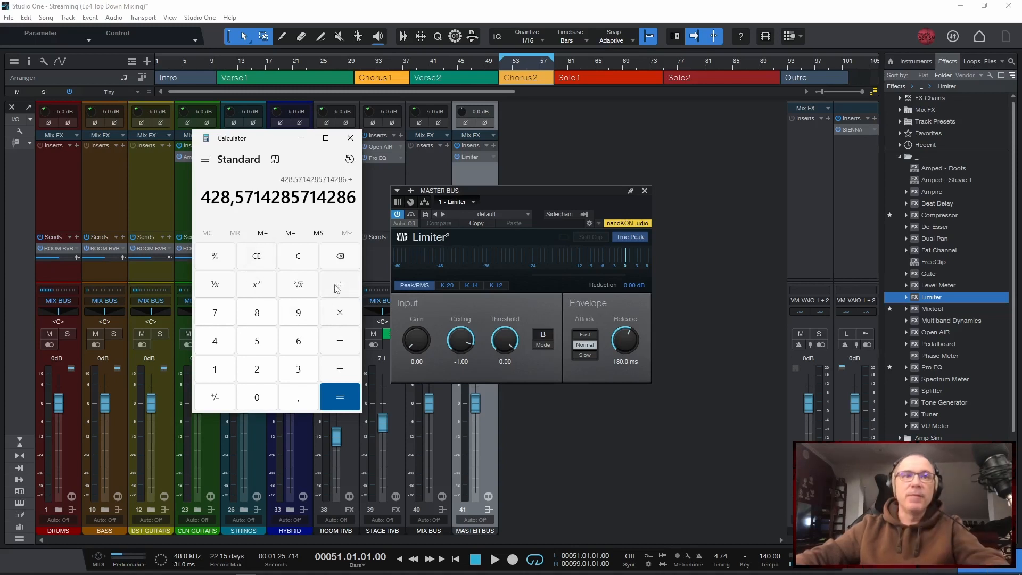
{"action": "left_click", "coordinate": [214, 342]}
{"action": "left_click", "coordinate": [341, 399]}
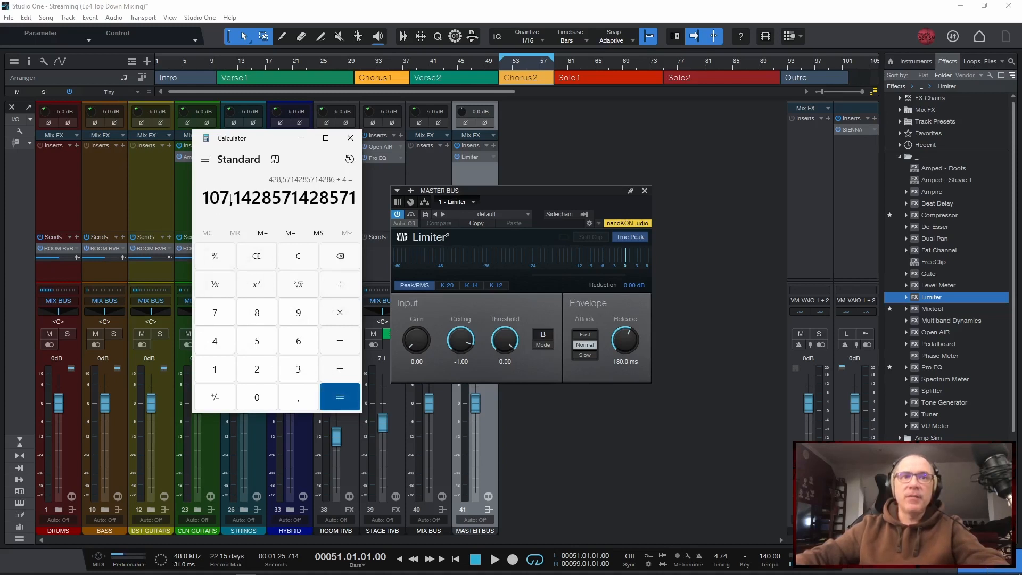
{"action": "left_click", "coordinate": [349, 141]}
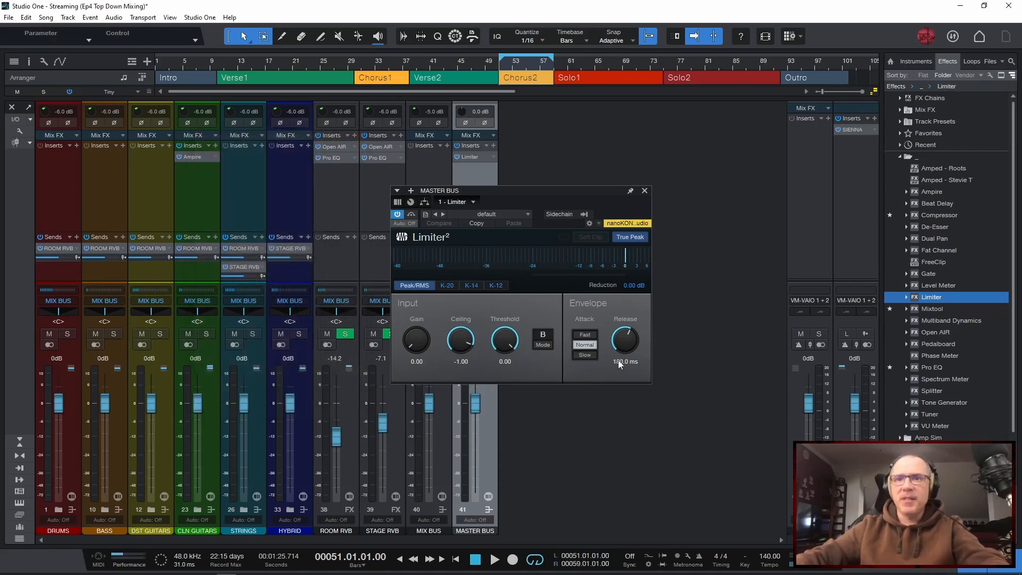
Set the release of the MASTER BUS limiter to 107.14 ms
{"action": "type", "text": "10"}
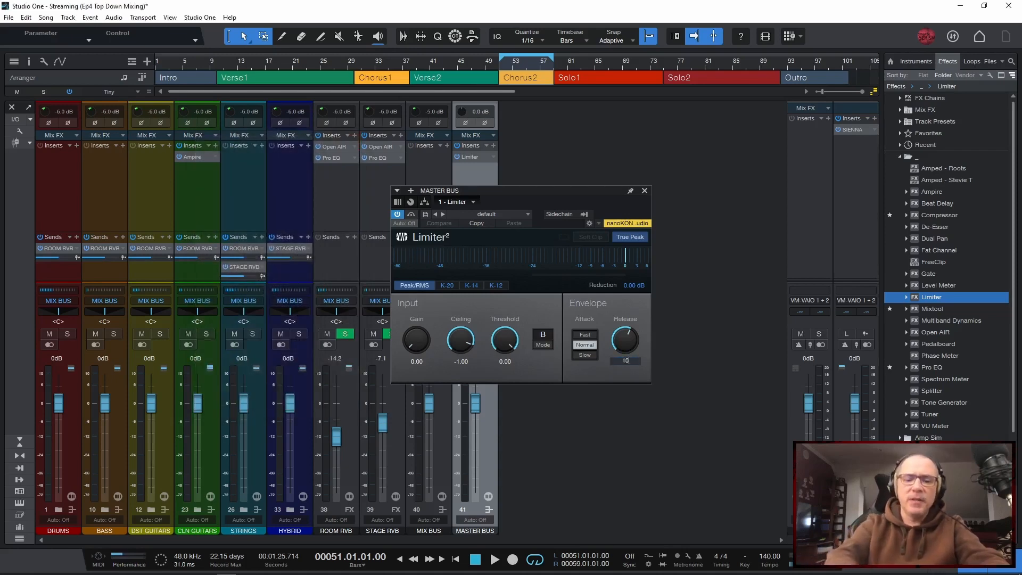
{"action": "type", "text": "7.14"}
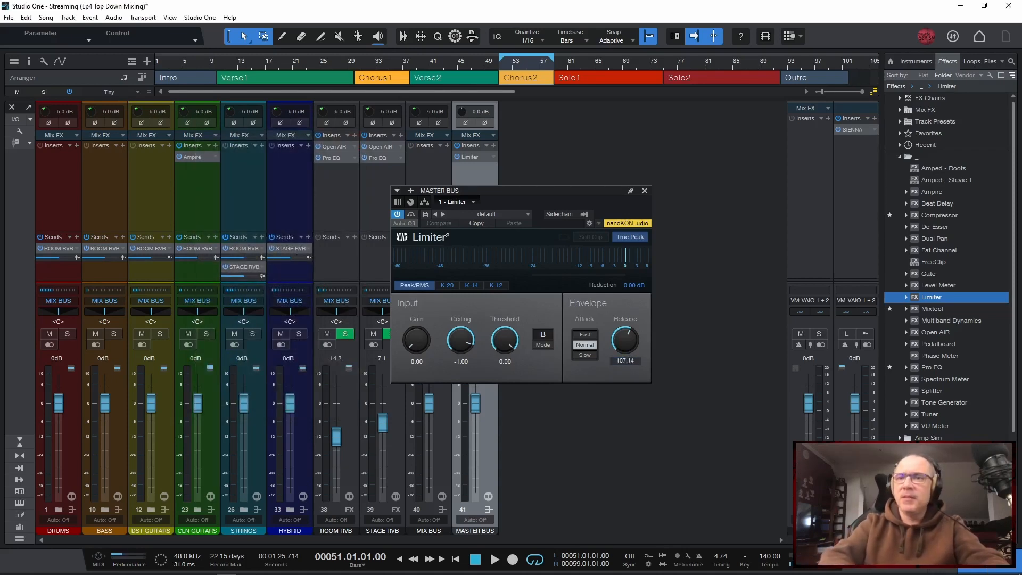
{"action": "key", "text": "Return"}
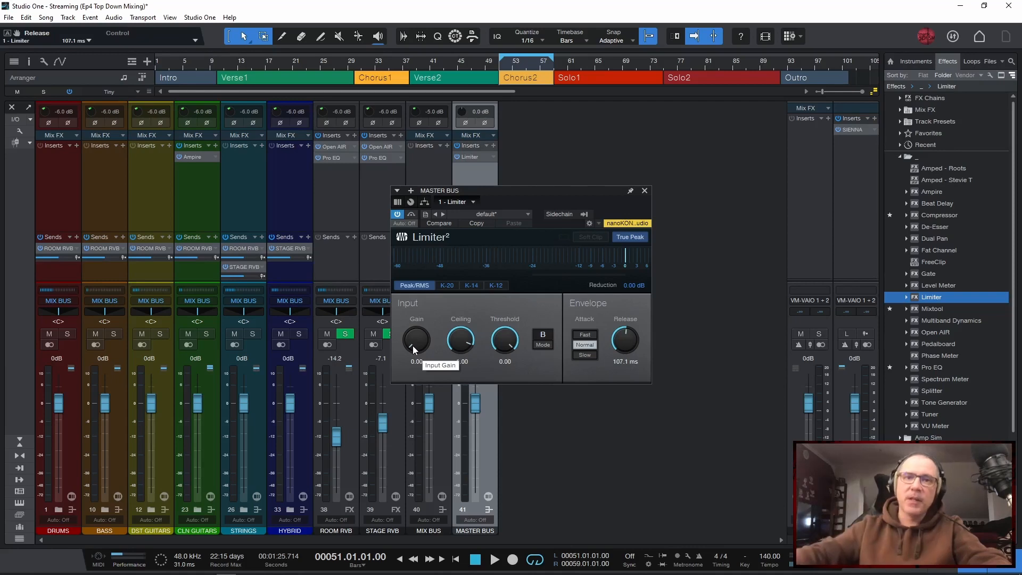
Play the Chorus2 loop and set the limiter's input gain to about 7.75 dB, resetting its reduction read-out while adjusting
{"action": "key", "text": "space"}
{"action": "left_click_drag", "start_coordinate": [413, 346], "coordinate": [419, 304]}
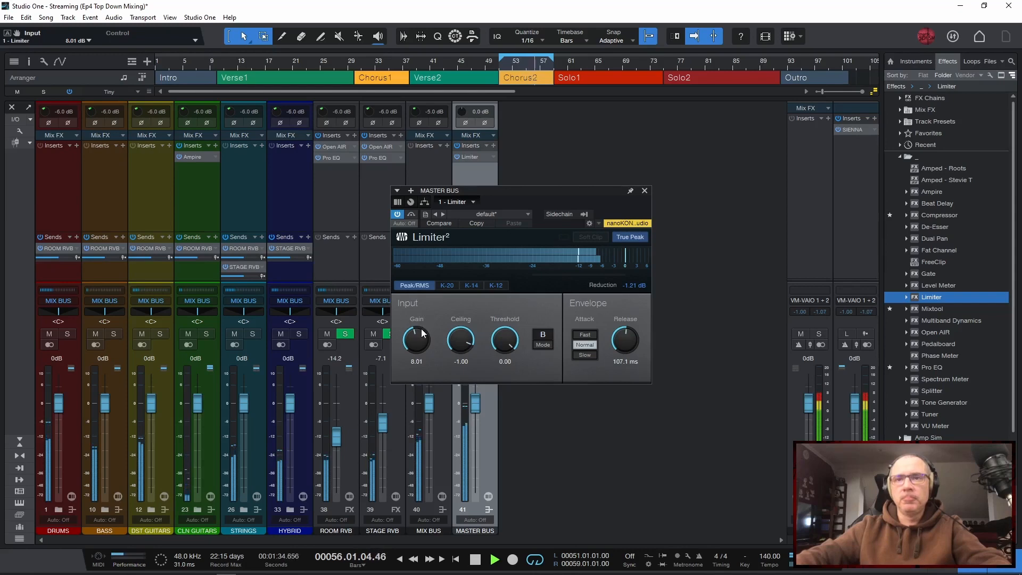
{"action": "left_click", "coordinate": [631, 286]}
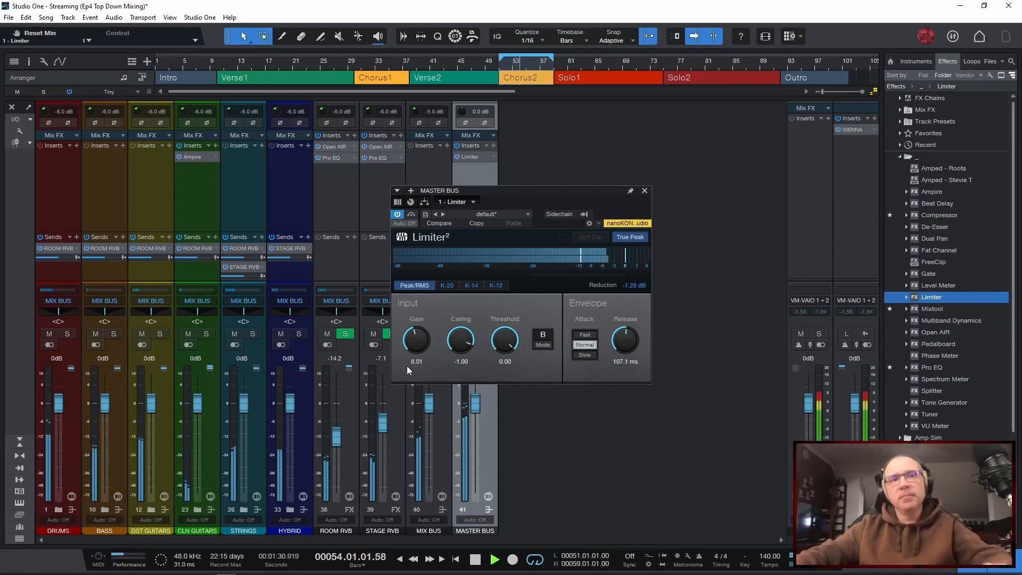
{"action": "left_click_drag", "start_coordinate": [413, 341], "coordinate": [413, 360]}
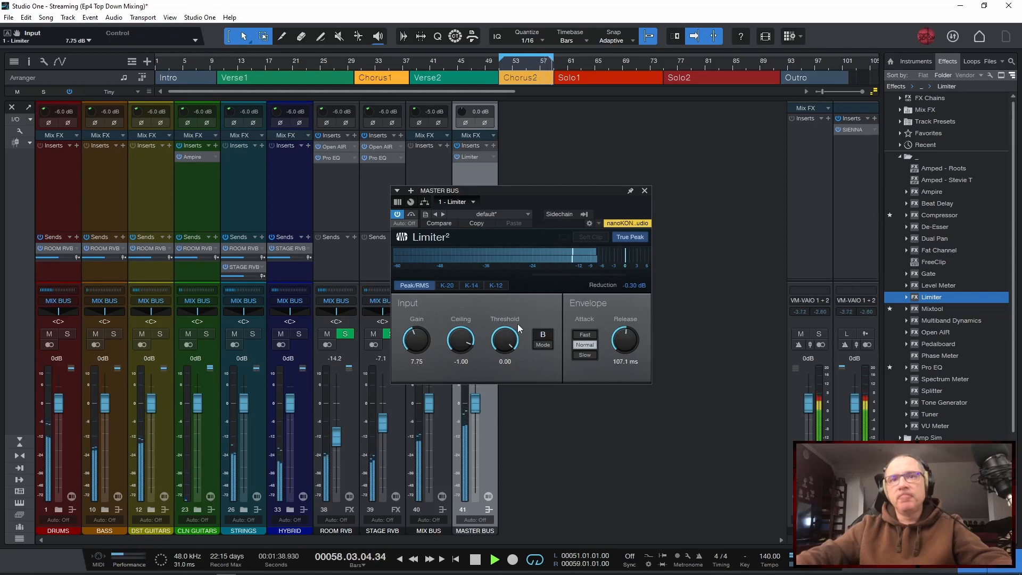
Compare the looped mix with the MASTER BUS limiter bypassed and active, stop playback, and close the limiter window
{"action": "left_click", "coordinate": [410, 215]}
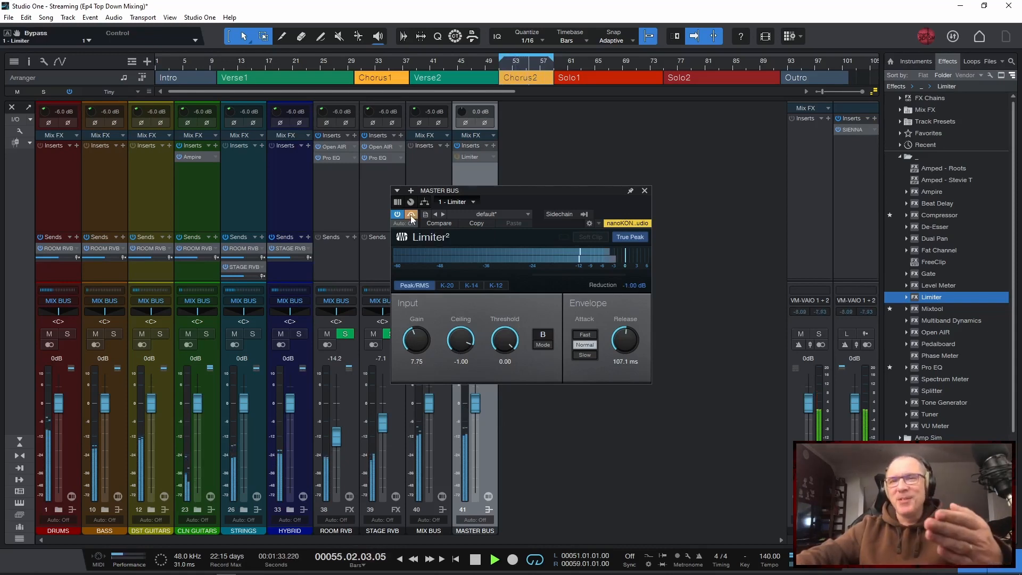
{"action": "left_click", "coordinate": [411, 215]}
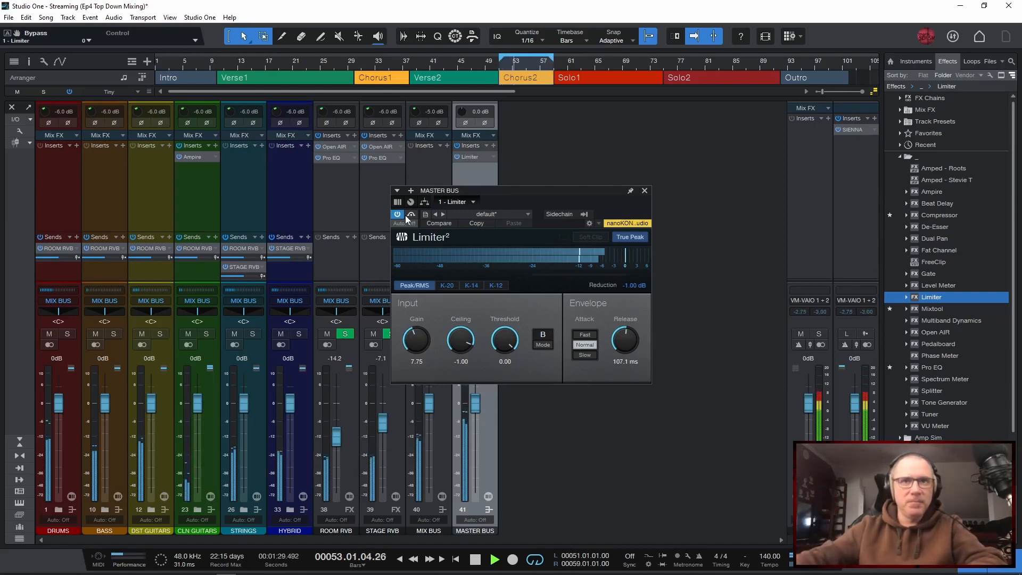
{"action": "left_click", "coordinate": [411, 215]}
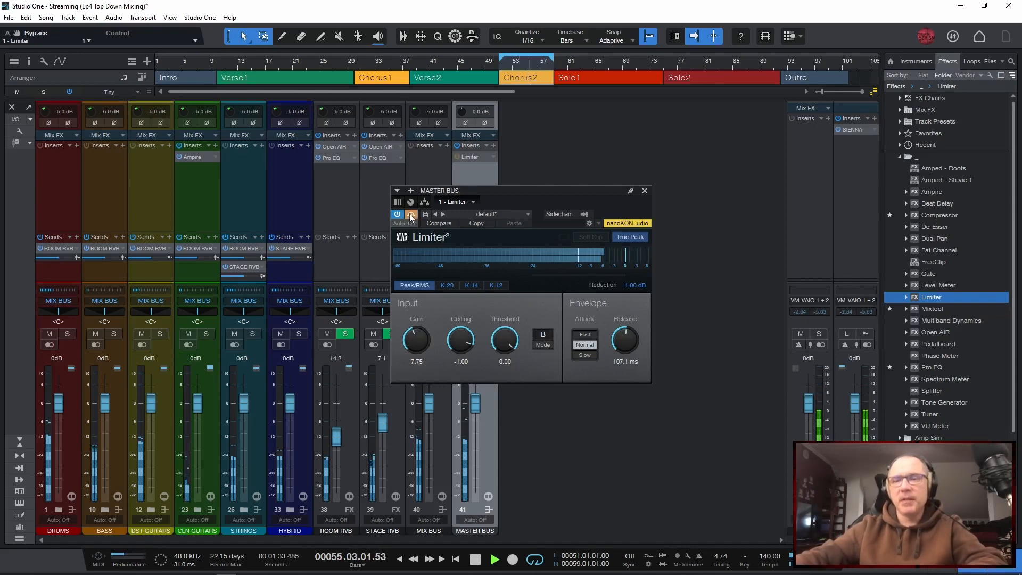
{"action": "left_click", "coordinate": [410, 214]}
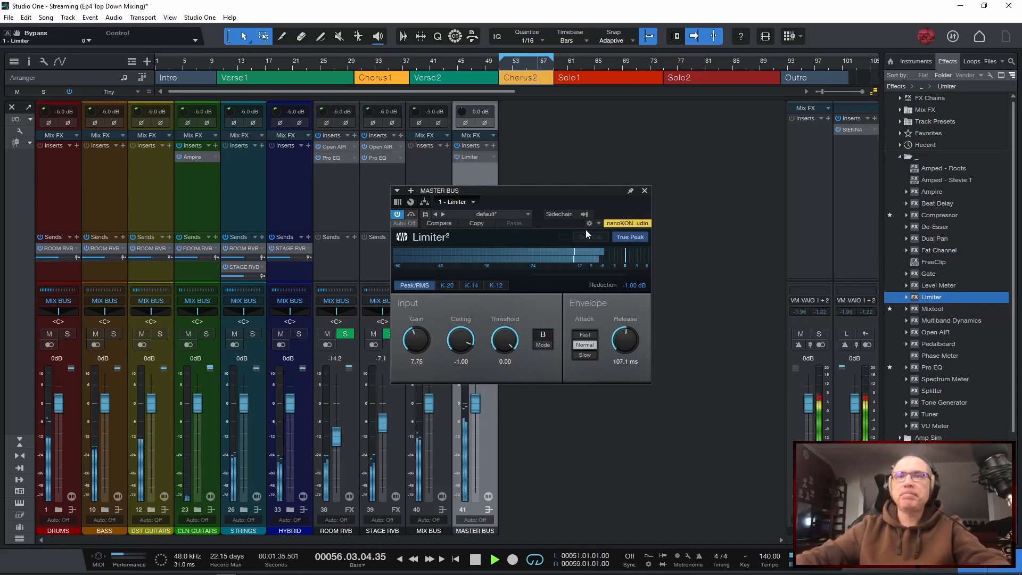
{"action": "key", "text": "space"}
{"action": "left_click", "coordinate": [645, 190]}
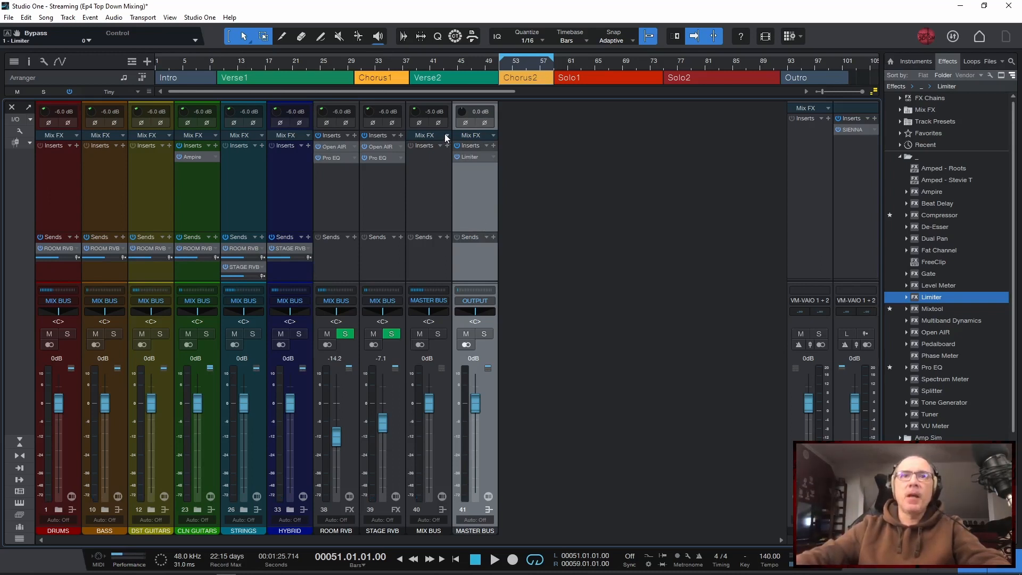
Load the CTC-1 Mix FX on the MIX BUS and set its preamp type to Custom
{"action": "left_click", "coordinate": [431, 208]}
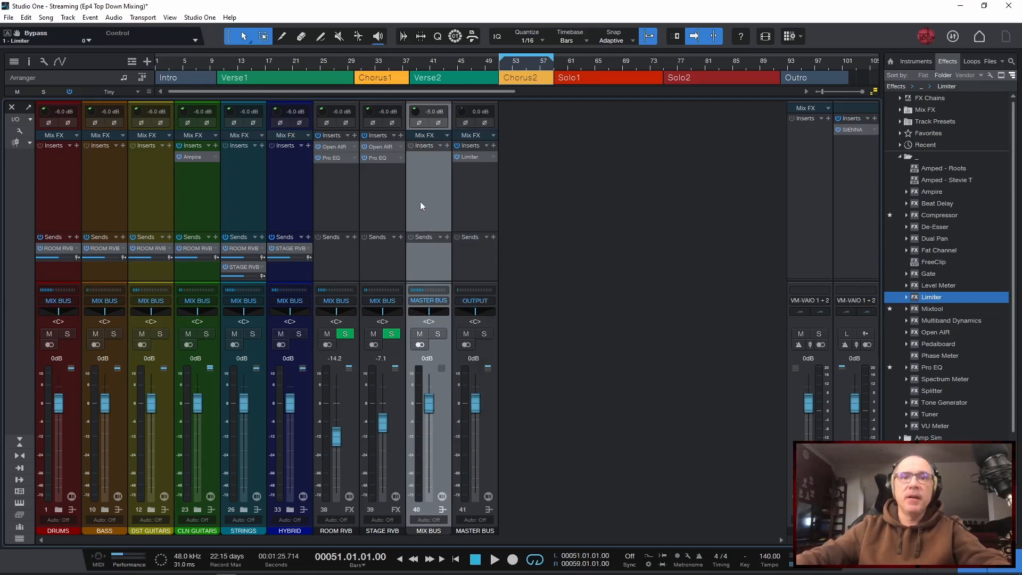
{"action": "left_click", "coordinate": [446, 135]}
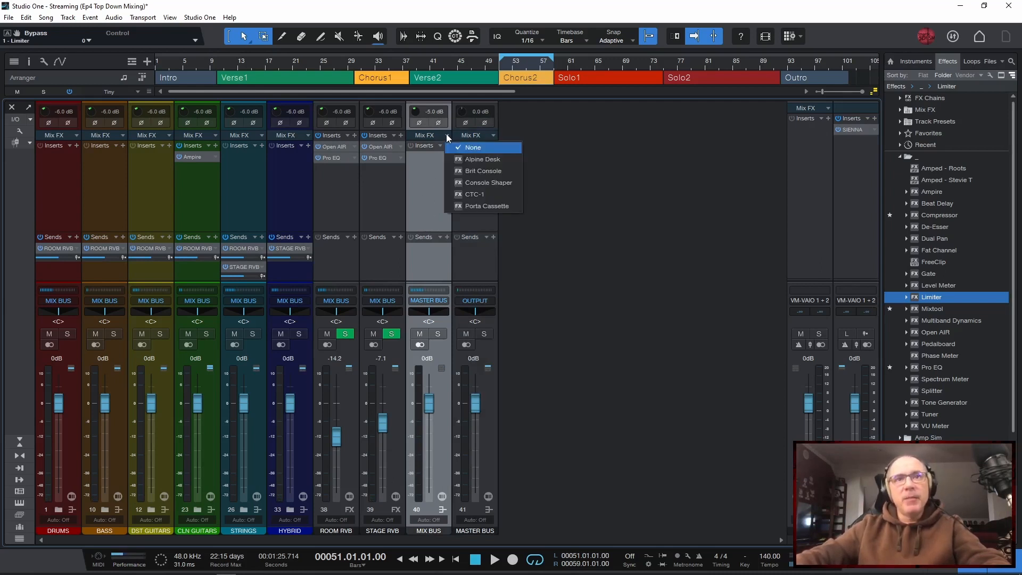
{"action": "left_click", "coordinate": [479, 195]}
{"action": "left_click_drag", "start_coordinate": [531, 190], "coordinate": [442, 175]}
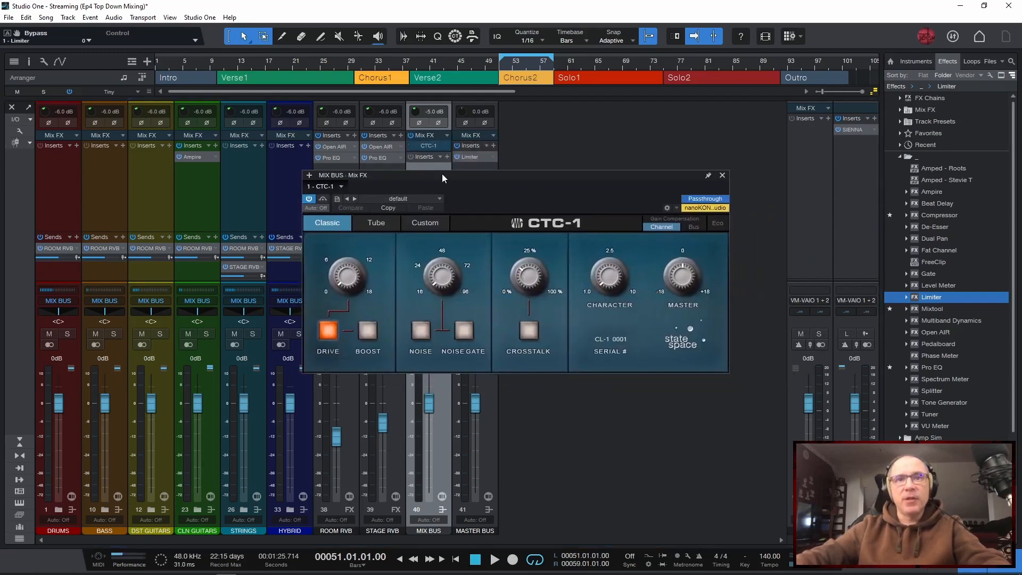
{"action": "left_click", "coordinate": [423, 221]}
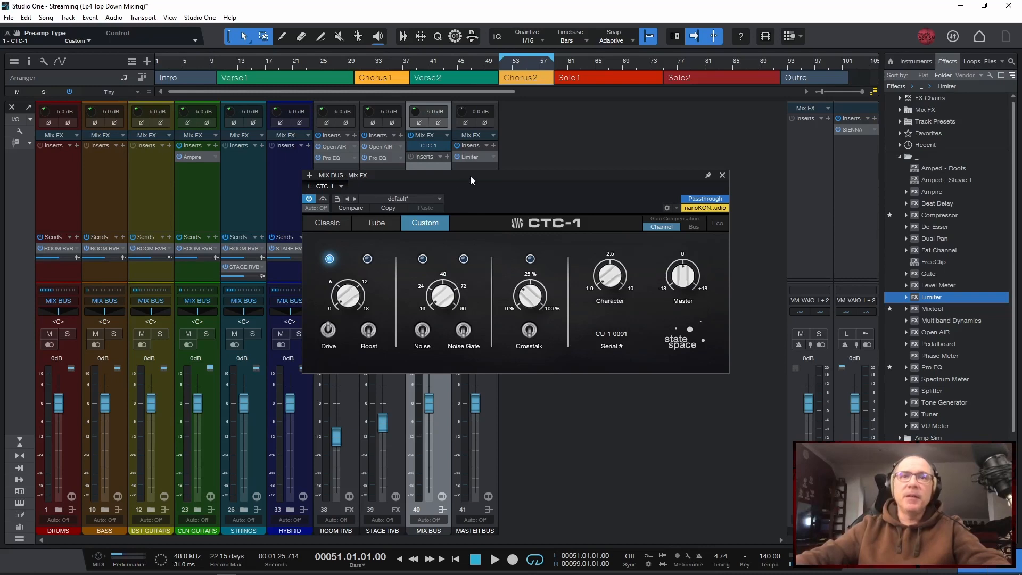
{"action": "left_click_drag", "start_coordinate": [470, 175], "coordinate": [506, 175]}
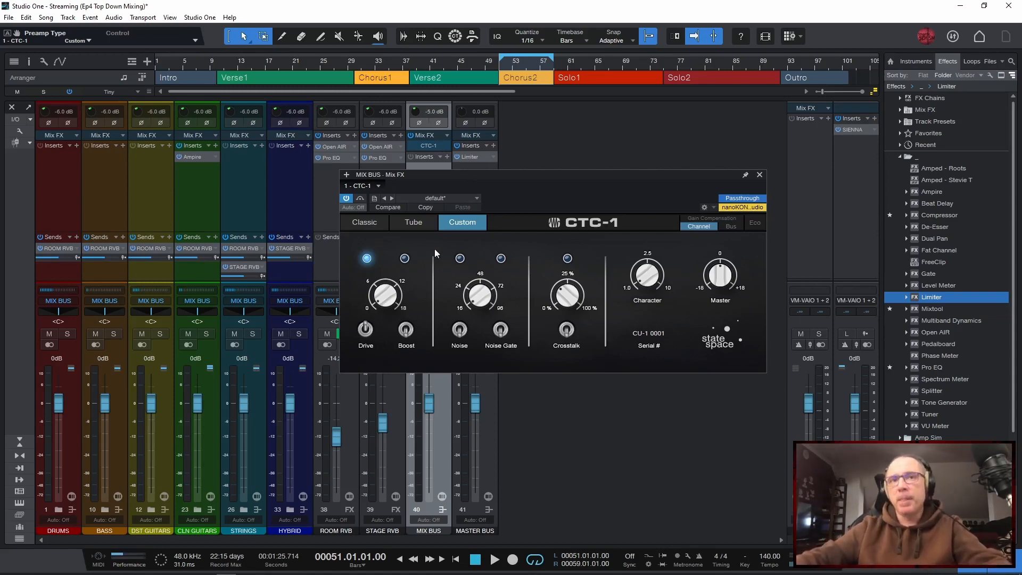
{"action": "left_click_drag", "start_coordinate": [487, 172], "coordinate": [486, 187]}
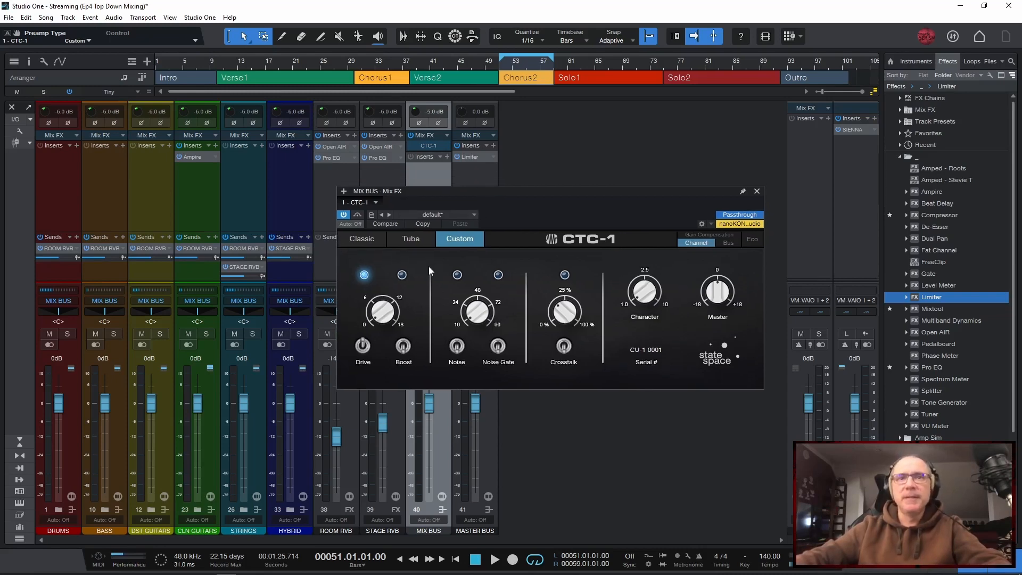
Play the loop and raise the CTC-1 drive to about 4.68 dB, switching Passthrough off and back on to compare
{"action": "key", "text": "space"}
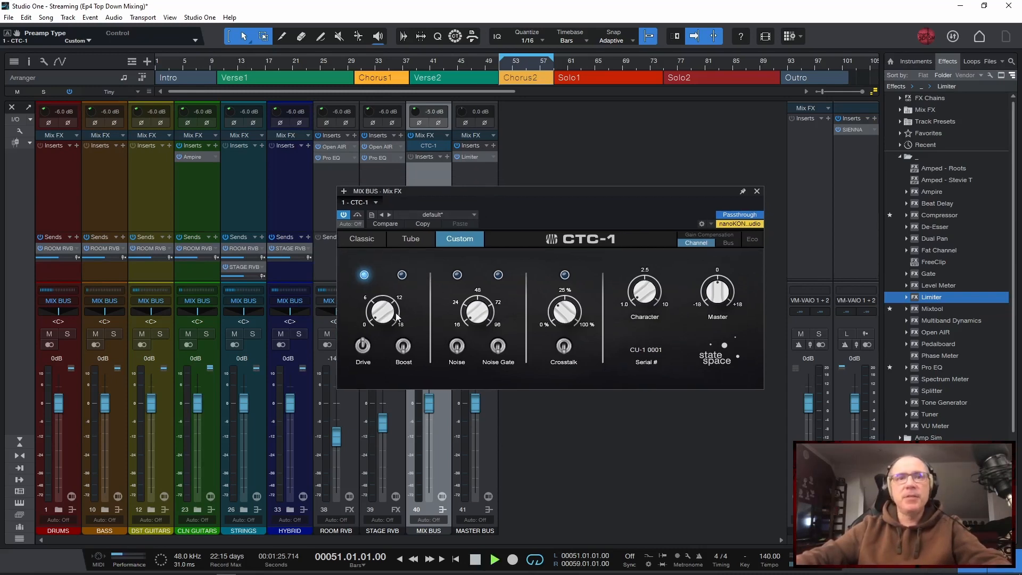
{"action": "left_click_drag", "start_coordinate": [376, 316], "coordinate": [360, 284]}
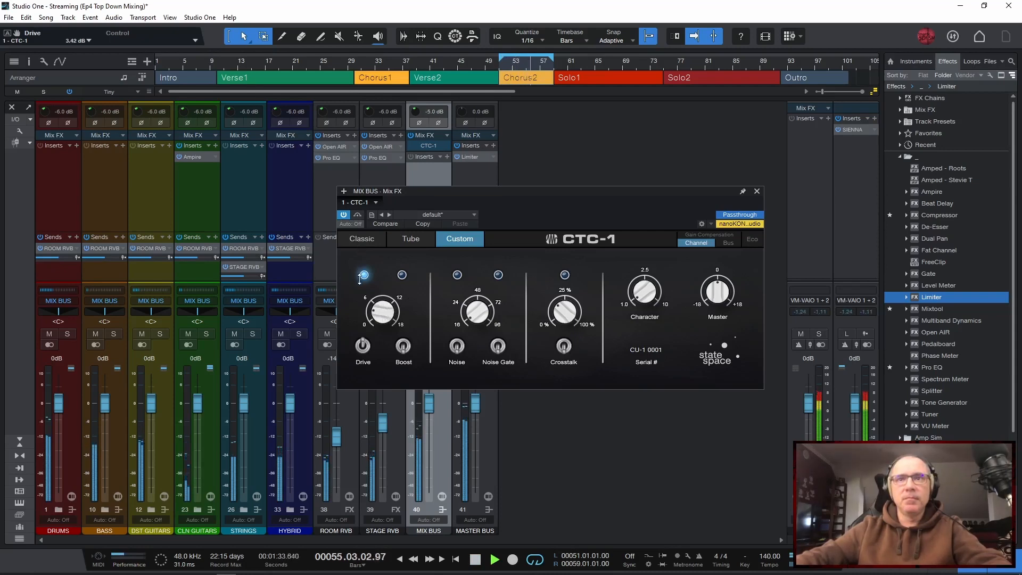
{"action": "left_click", "coordinate": [729, 217]}
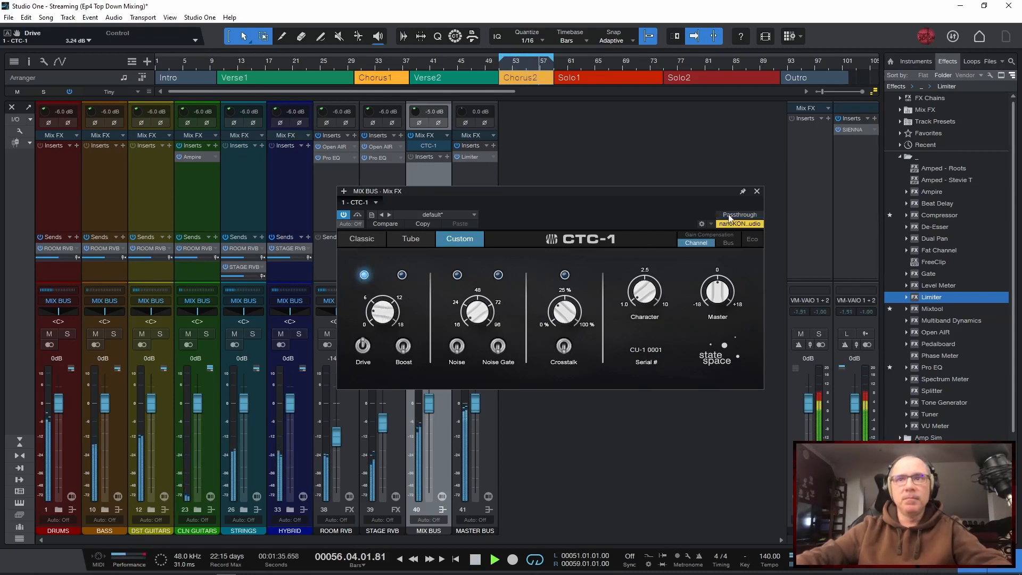
{"action": "left_click", "coordinate": [729, 216]}
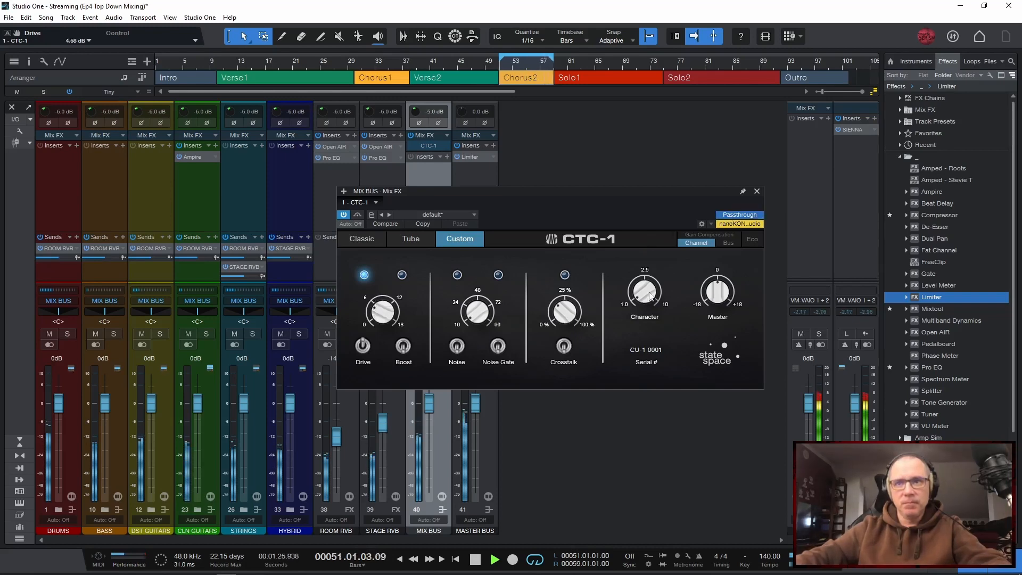
Raise the CTC-1 drive to about 7.47 dB while the loop plays, bypassing and re-enabling the effect to compare
{"action": "mouse_move", "coordinate": [643, 268]}
{"action": "left_mouse_down"}
{"action": "mouse_move", "coordinate": [641, 249]}
{"action": "mouse_move", "coordinate": [640, 283]}
{"action": "left_mouse_up"}
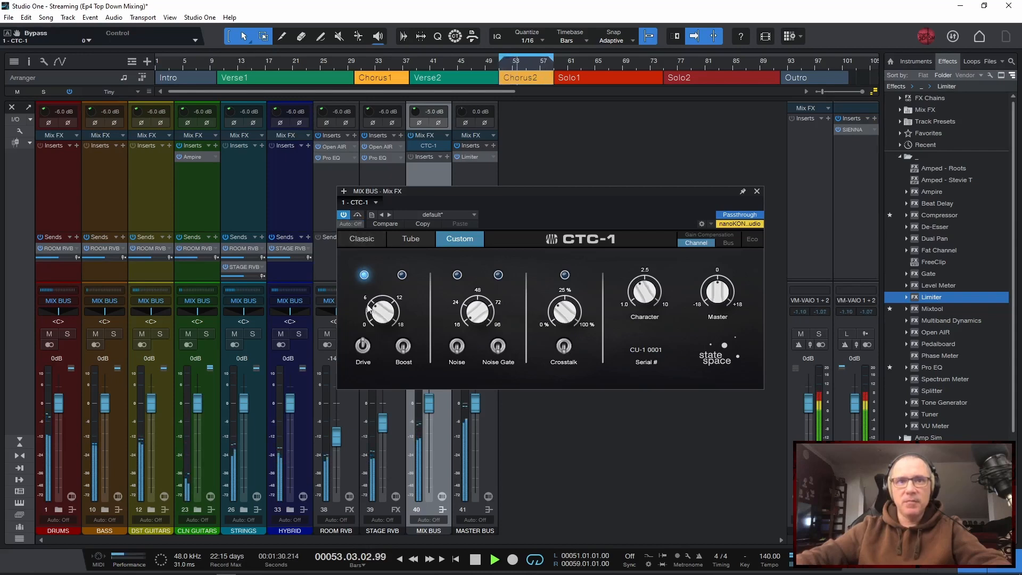
{"action": "left_click_drag", "start_coordinate": [375, 314], "coordinate": [365, 249]}
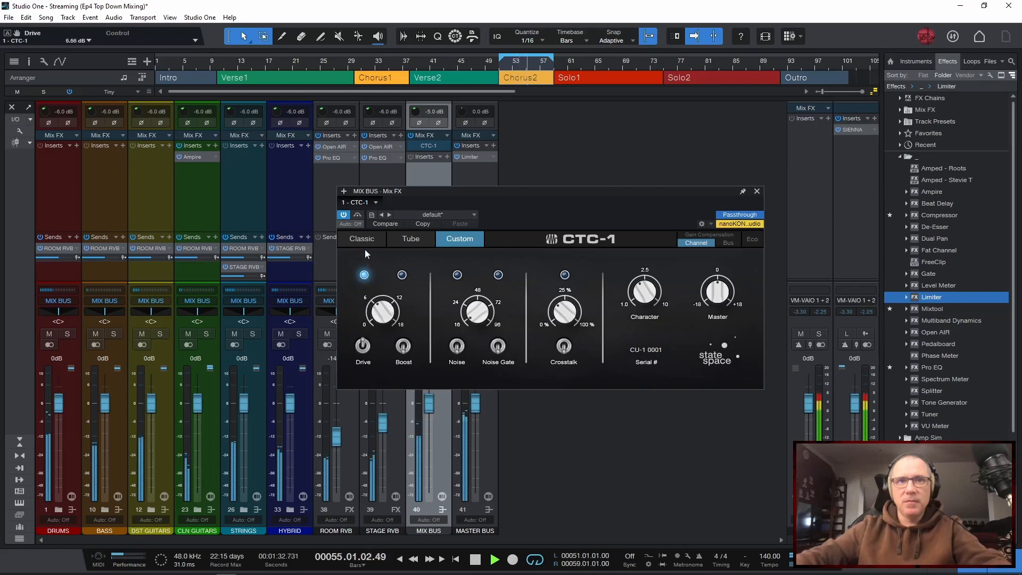
{"action": "left_click", "coordinate": [357, 215]}
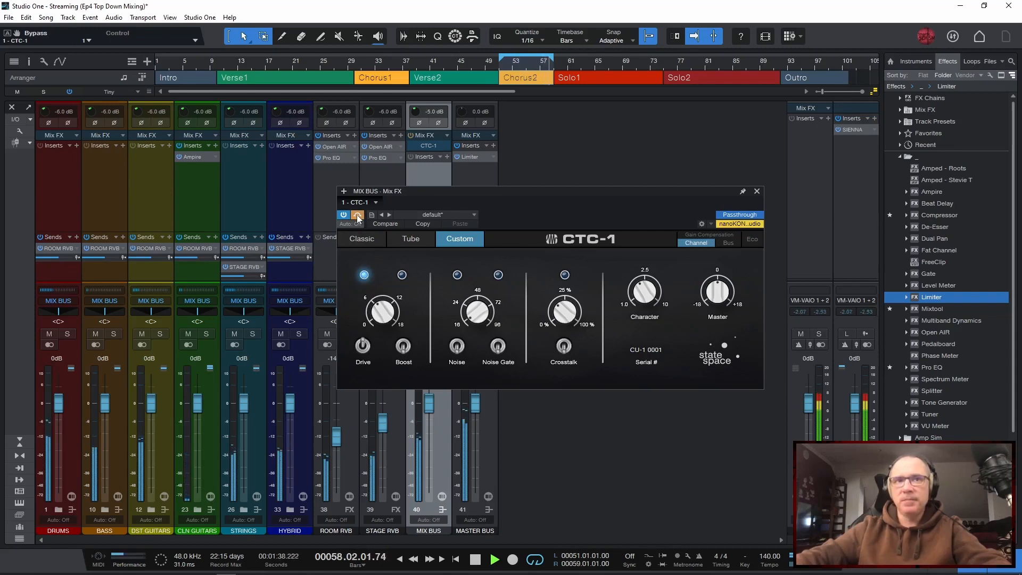
{"action": "left_click", "coordinate": [357, 216]}
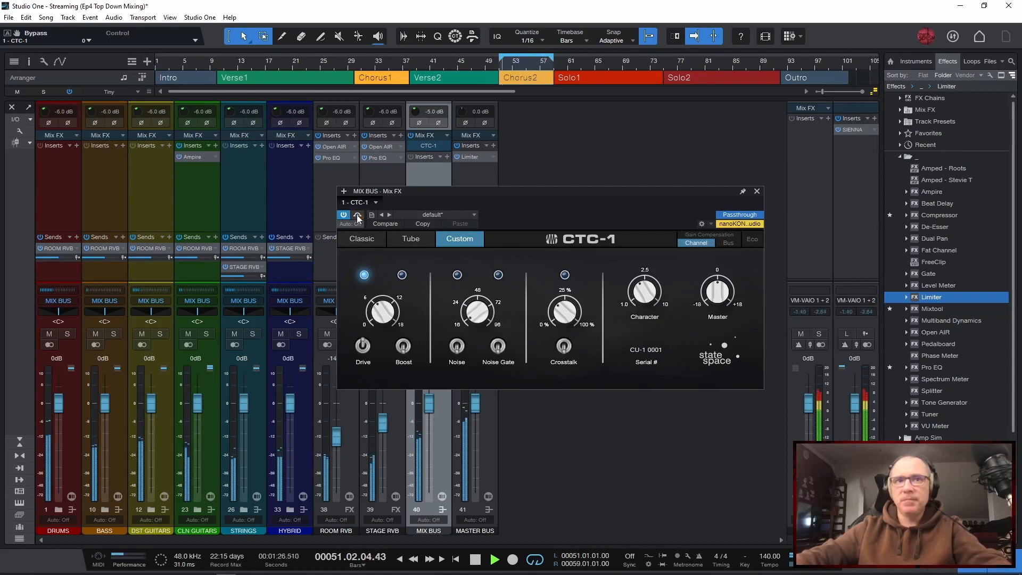
{"action": "left_click_drag", "start_coordinate": [381, 307], "coordinate": [377, 294]}
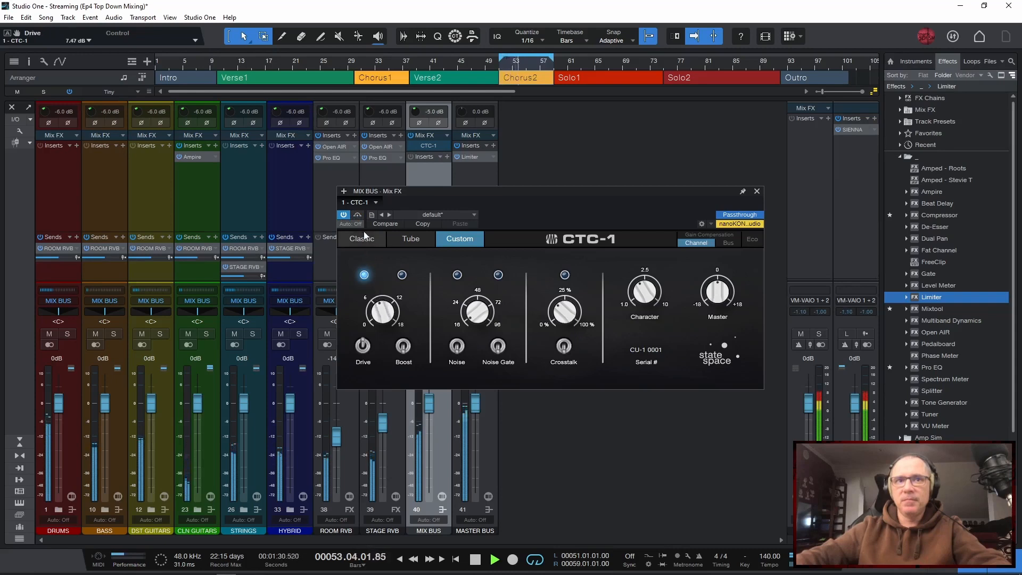
{"action": "left_click", "coordinate": [357, 215]}
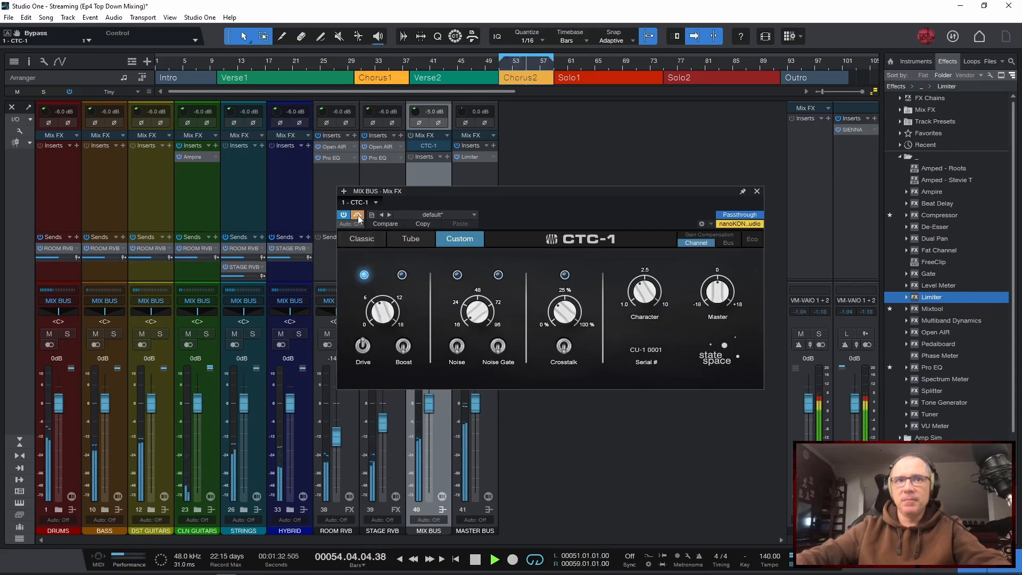
{"action": "left_click", "coordinate": [358, 215]}
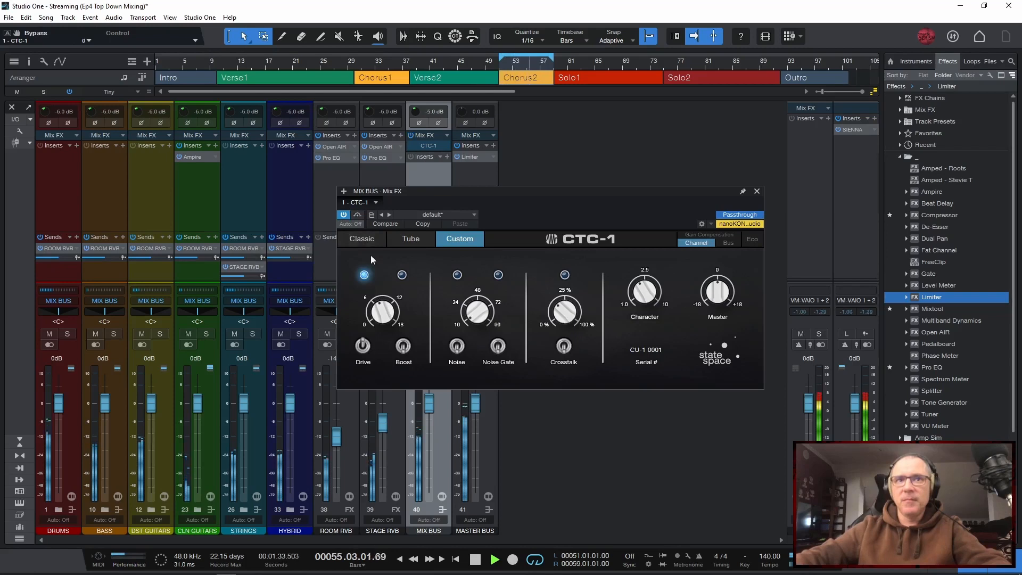
Audition the CTC-1 Tube and Classic preamp types on the playing mix and return to Custom
{"action": "left_click", "coordinate": [414, 242]}
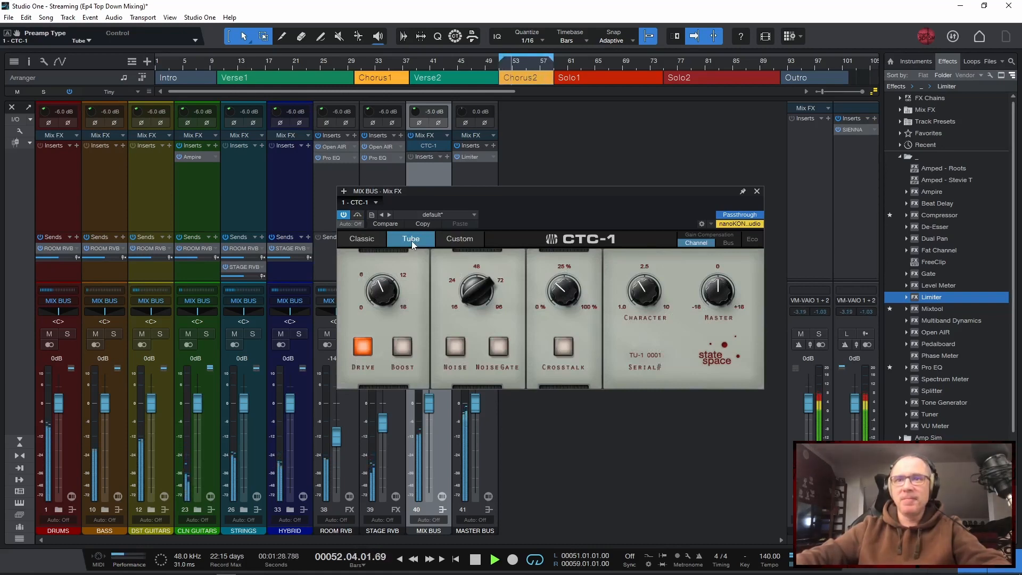
{"action": "left_click", "coordinate": [361, 239]}
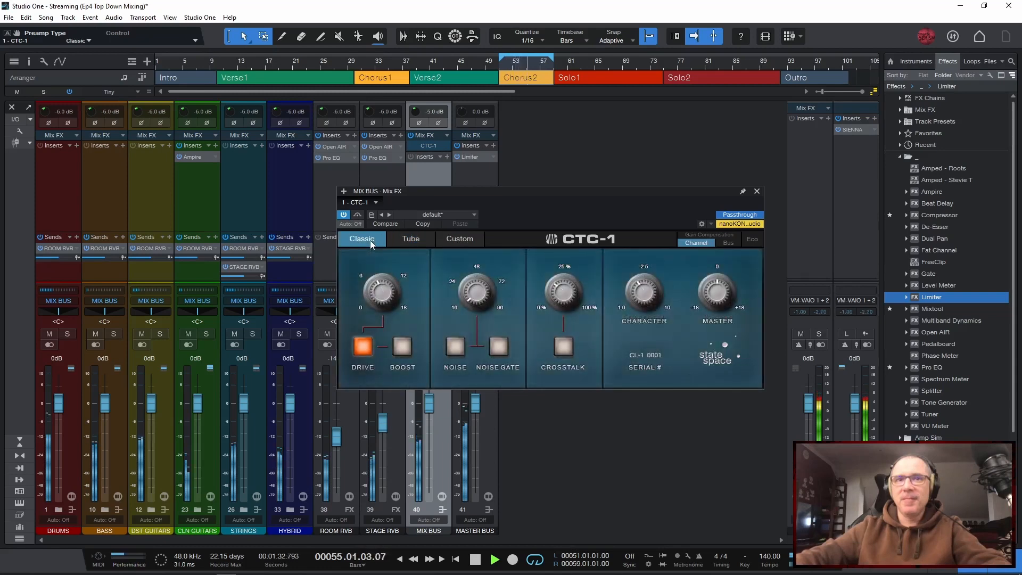
{"action": "left_click", "coordinate": [404, 240]}
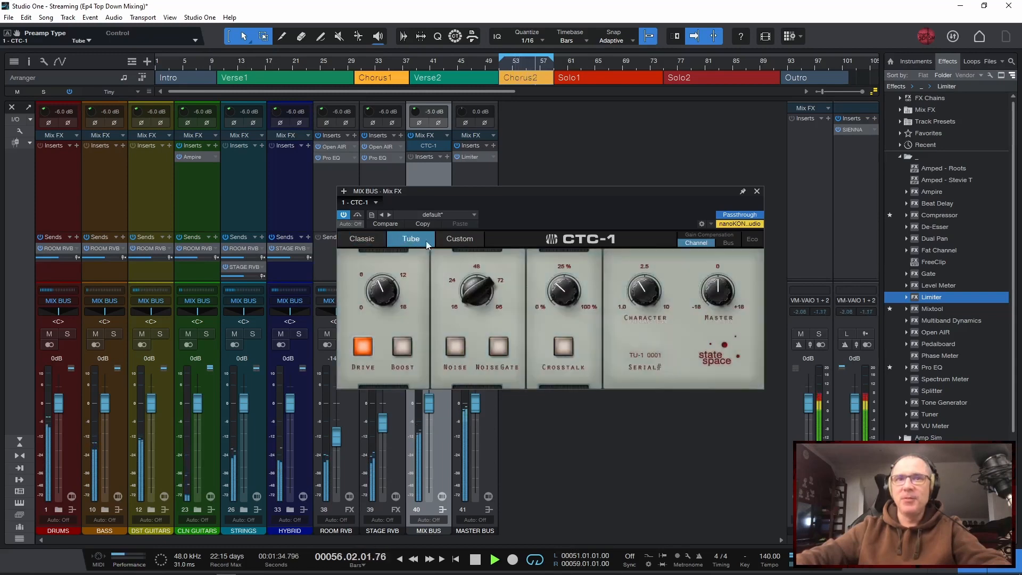
{"action": "left_click", "coordinate": [454, 244]}
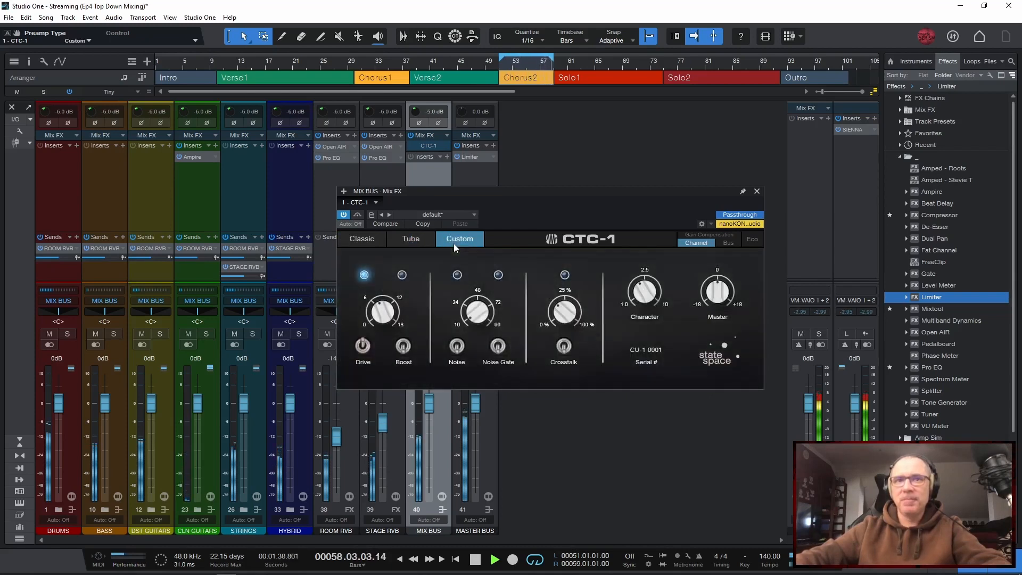
Set the CTC-1 drive to about 6.83 dB with the Tube preamp, switch back to Custom, and close the effect window with playback stopped
{"action": "left_click", "coordinate": [425, 241]}
{"action": "mouse_move", "coordinate": [371, 290]}
{"action": "left_mouse_down"}
{"action": "mouse_move", "coordinate": [380, 309]}
{"action": "mouse_move", "coordinate": [381, 295]}
{"action": "left_mouse_up"}
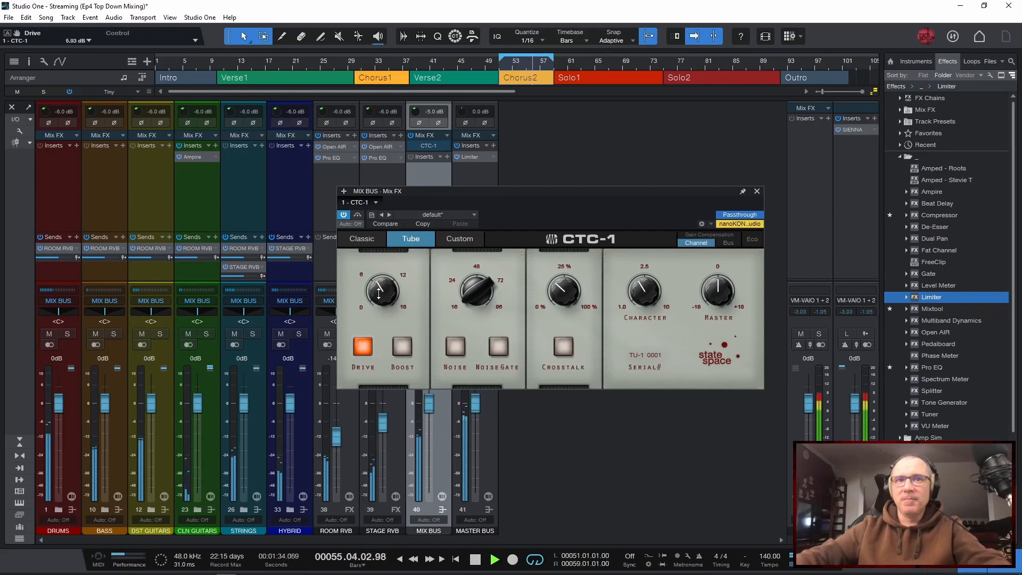
{"action": "left_click", "coordinate": [448, 238]}
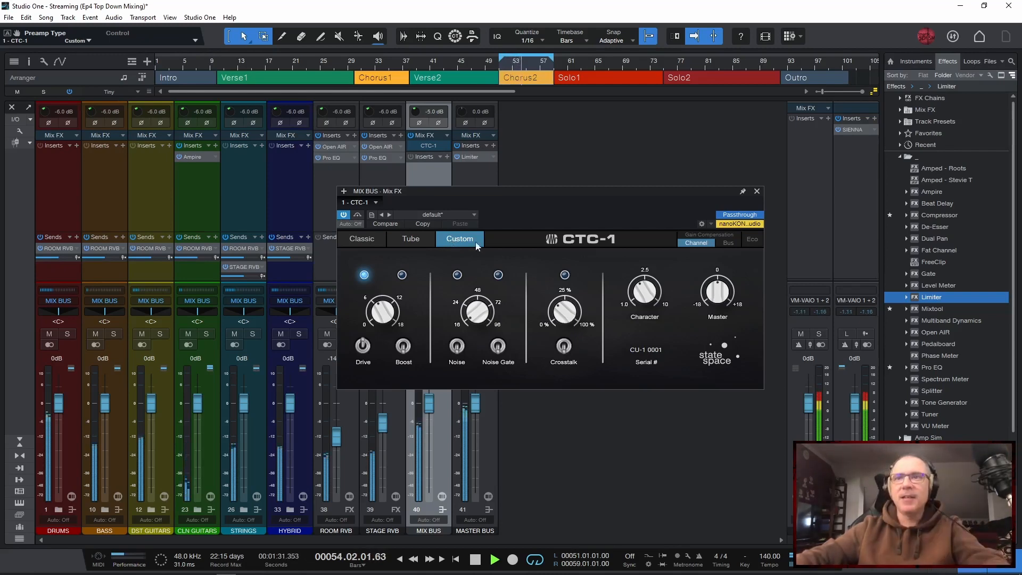
{"action": "left_click", "coordinate": [757, 192]}
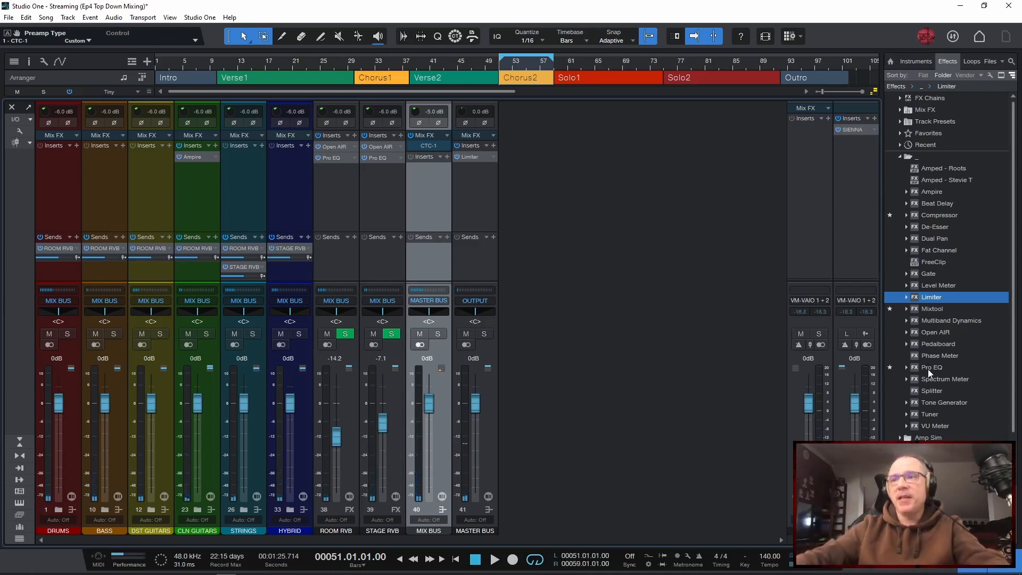
Insert Pro EQ on the MIX BUS and enable its low cut with a 24dB/Oct slope, starting loop playback
{"action": "left_click_drag", "start_coordinate": [933, 366], "coordinate": [436, 187]}
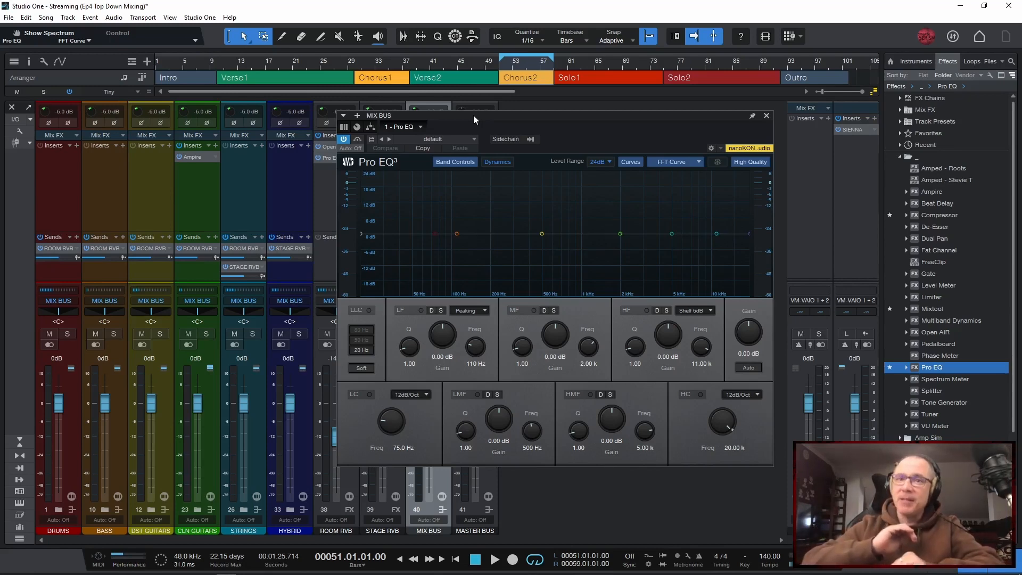
{"action": "left_click_drag", "start_coordinate": [474, 115], "coordinate": [458, 120]}
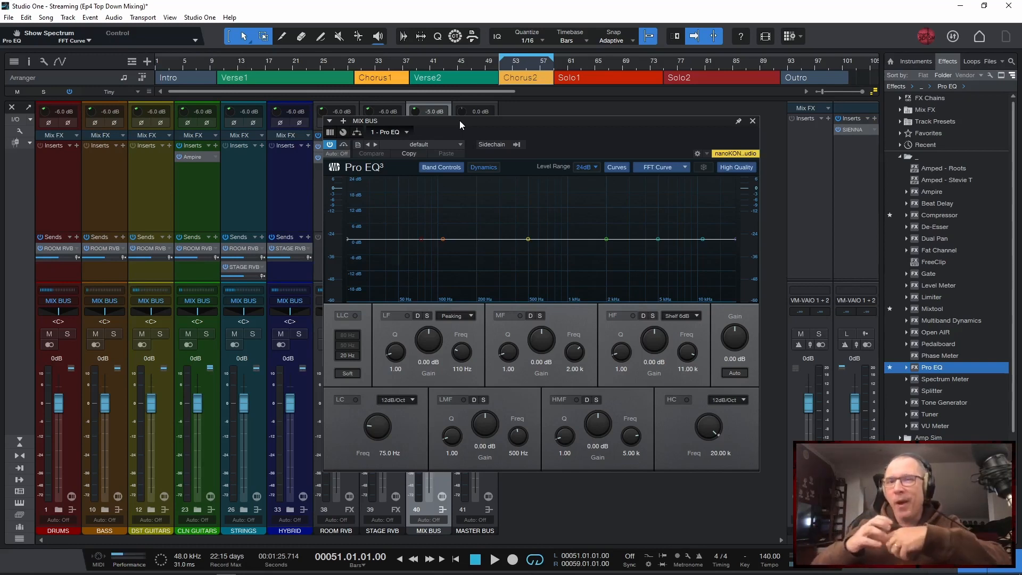
{"action": "left_click", "coordinate": [355, 400]}
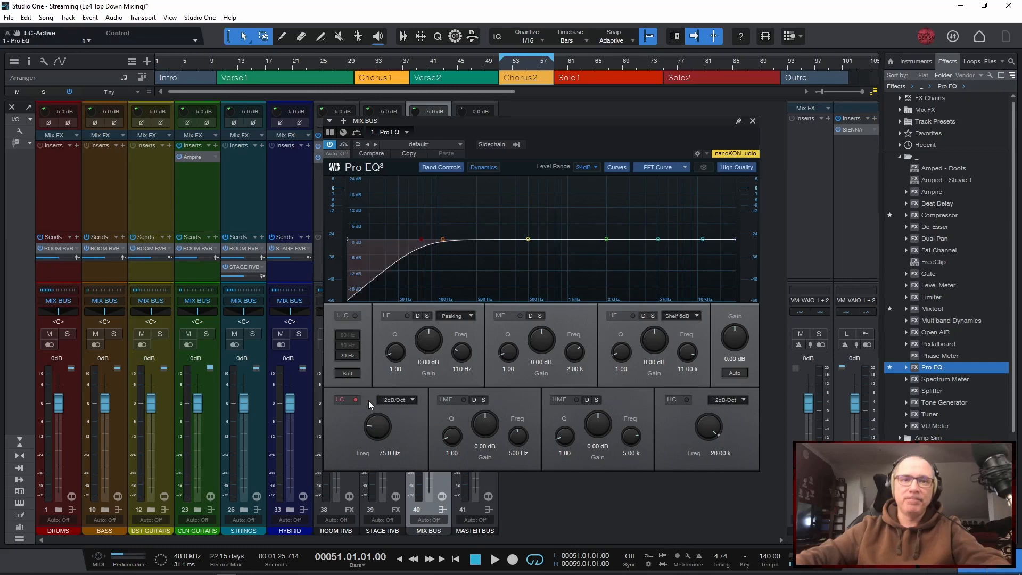
{"action": "key", "text": "space"}
{"action": "scroll", "coordinate": [391, 400], "scroll_direction": "up", "scroll_amount": 1}
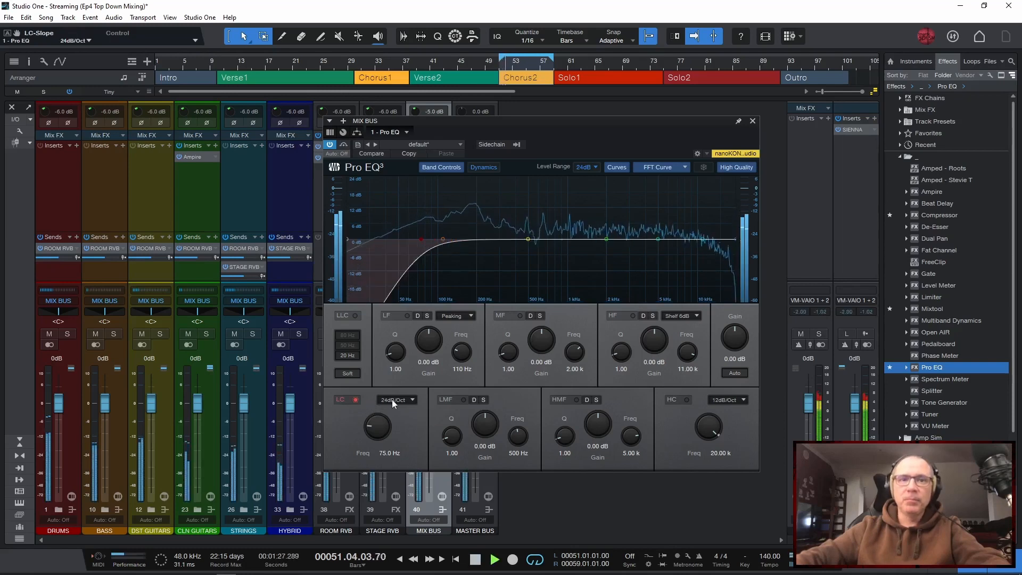
Lower the Pro EQ low-cut frequency to about 40.3 Hz while listening to the loop
{"action": "mouse_move", "coordinate": [382, 427]}
{"action": "left_mouse_down"}
{"action": "mouse_move", "coordinate": [381, 418]}
{"action": "mouse_move", "coordinate": [380, 428]}
{"action": "left_mouse_up"}
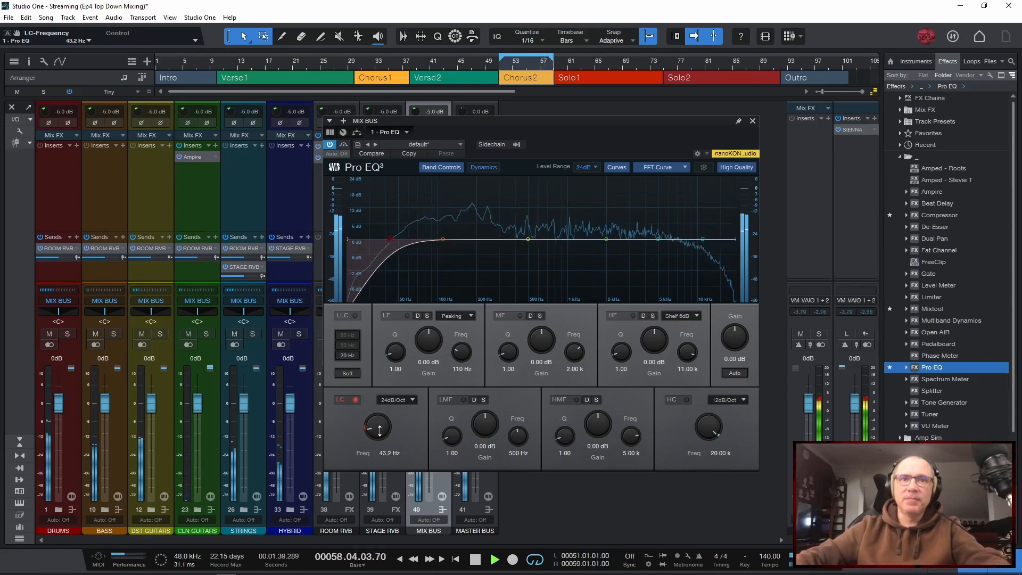
{"action": "left_click_drag", "start_coordinate": [379, 431], "coordinate": [379, 432]}
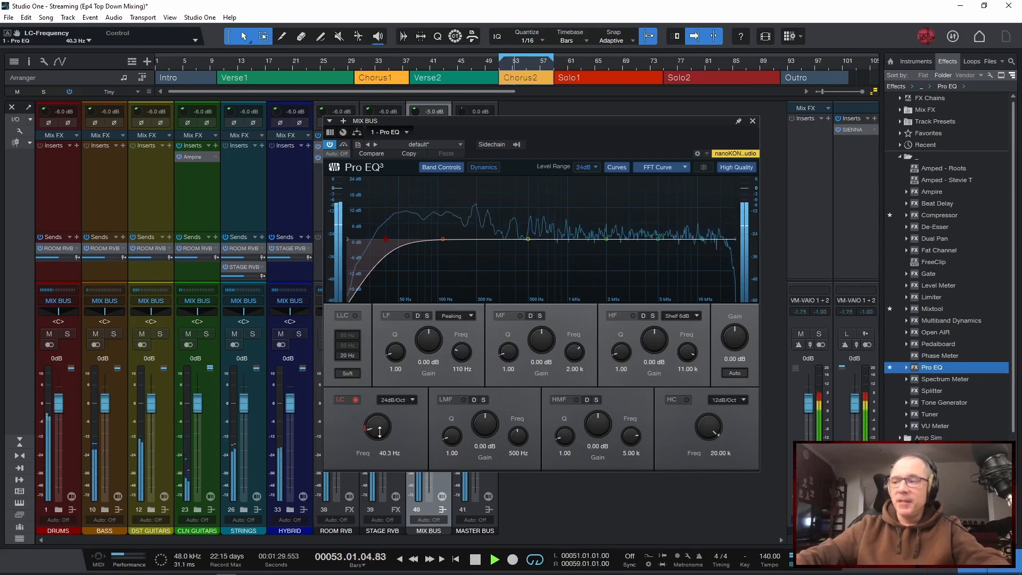
{"action": "mouse_move", "coordinate": [379, 432]}
{"action": "left_mouse_down"}
{"action": "mouse_move", "coordinate": [382, 445]}
{"action": "mouse_move", "coordinate": [381, 432]}
{"action": "left_mouse_up"}
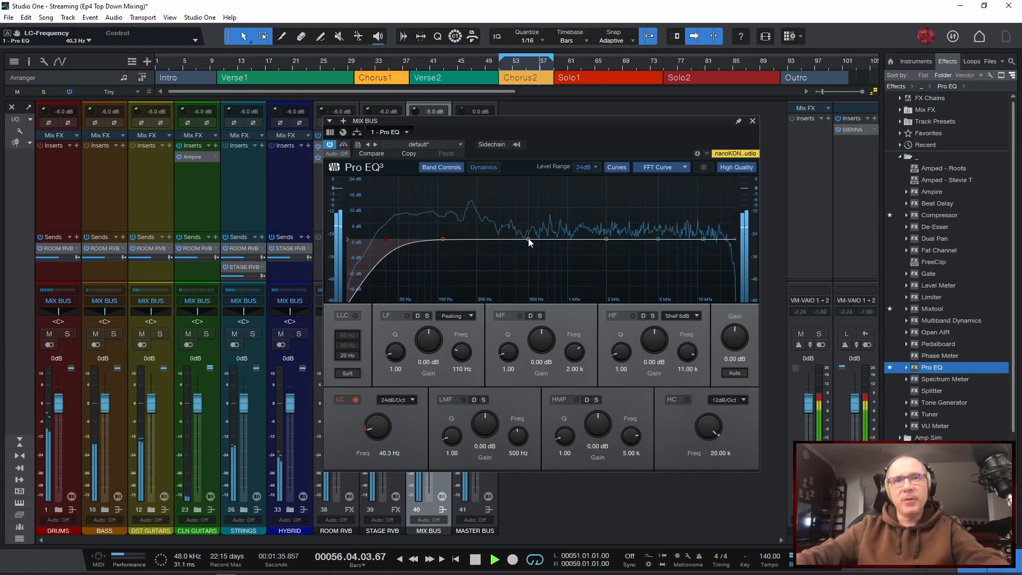
Cut the LMF band by about 2.18 dB at 387 Hz, toggle it to compare, and finish with the band off
{"action": "left_click_drag", "start_coordinate": [528, 239], "coordinate": [516, 248]}
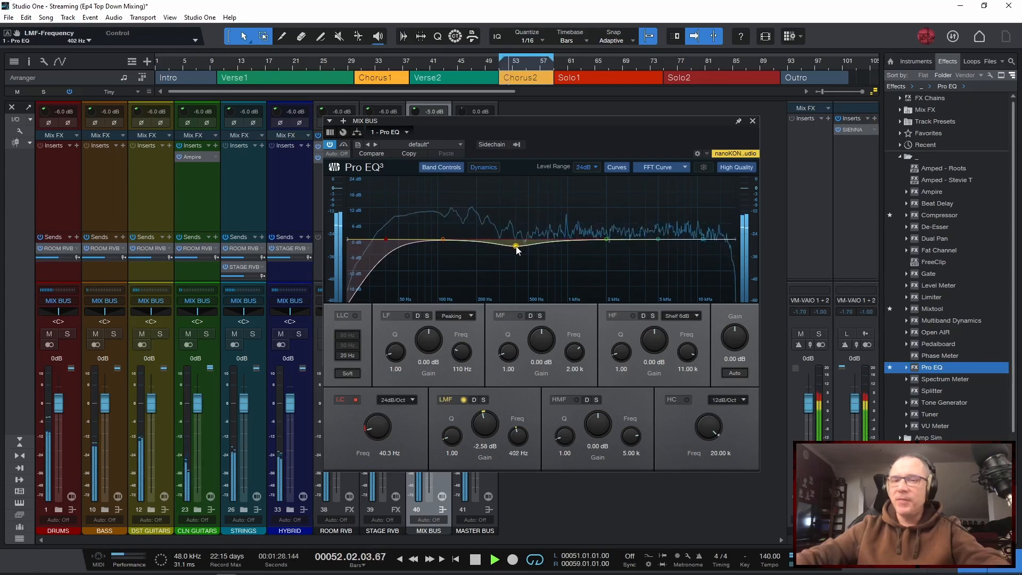
{"action": "mouse_move", "coordinate": [516, 247]}
{"action": "left_mouse_down"}
{"action": "mouse_move", "coordinate": [518, 284]}
{"action": "mouse_move", "coordinate": [514, 245]}
{"action": "left_mouse_up"}
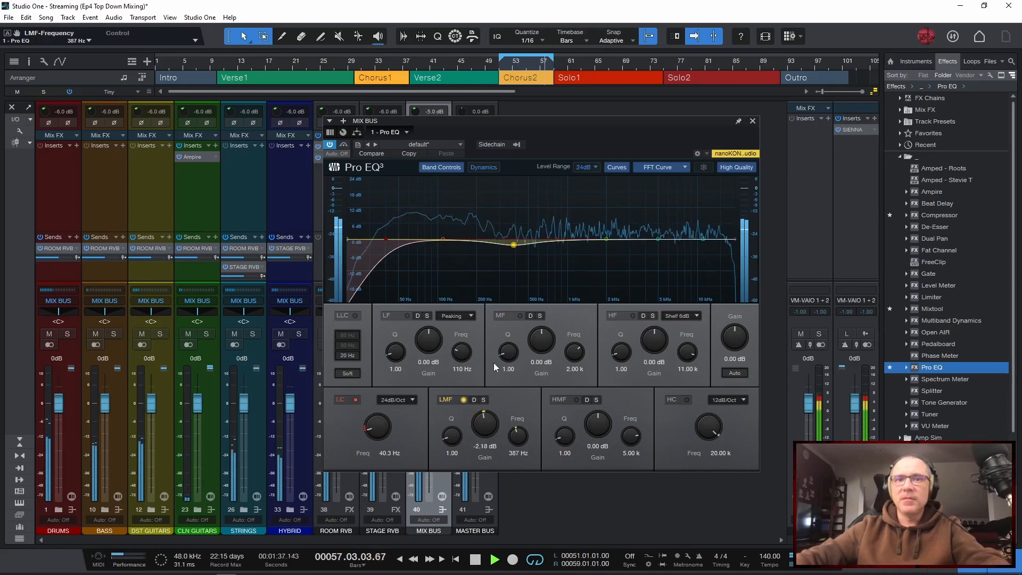
{"action": "left_click", "coordinate": [463, 399]}
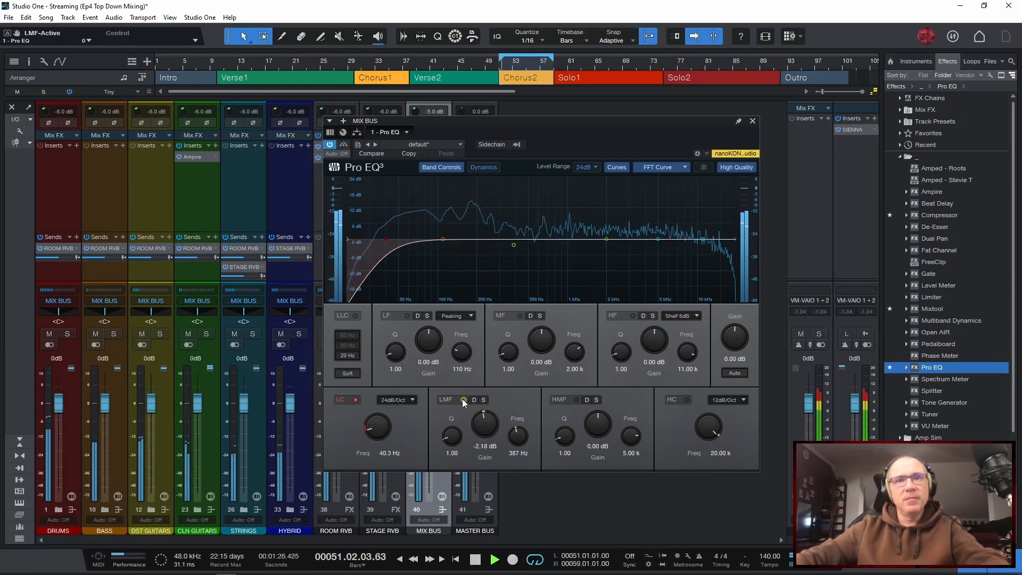
{"action": "left_click", "coordinate": [463, 400]}
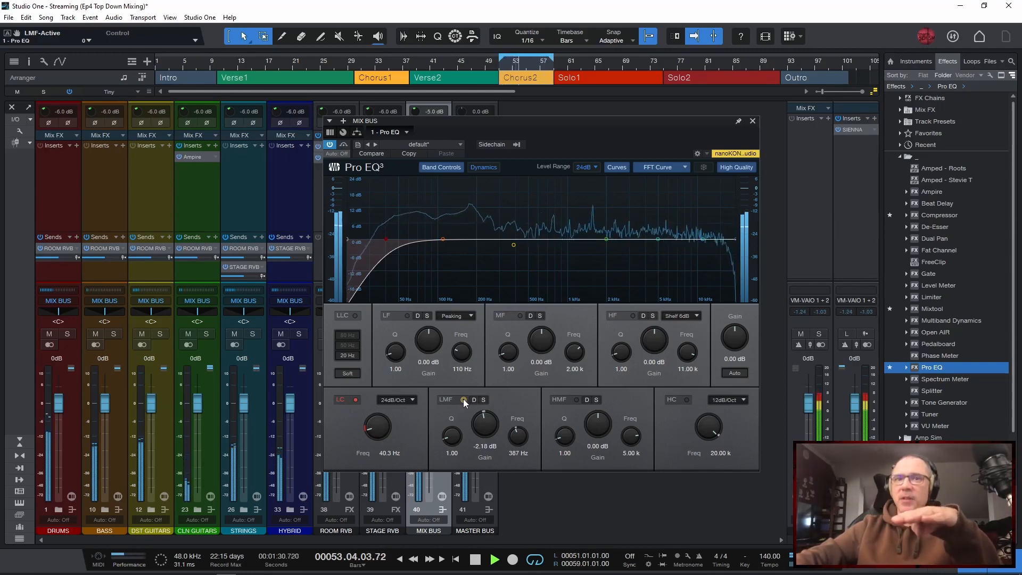
{"action": "left_click", "coordinate": [463, 399]}
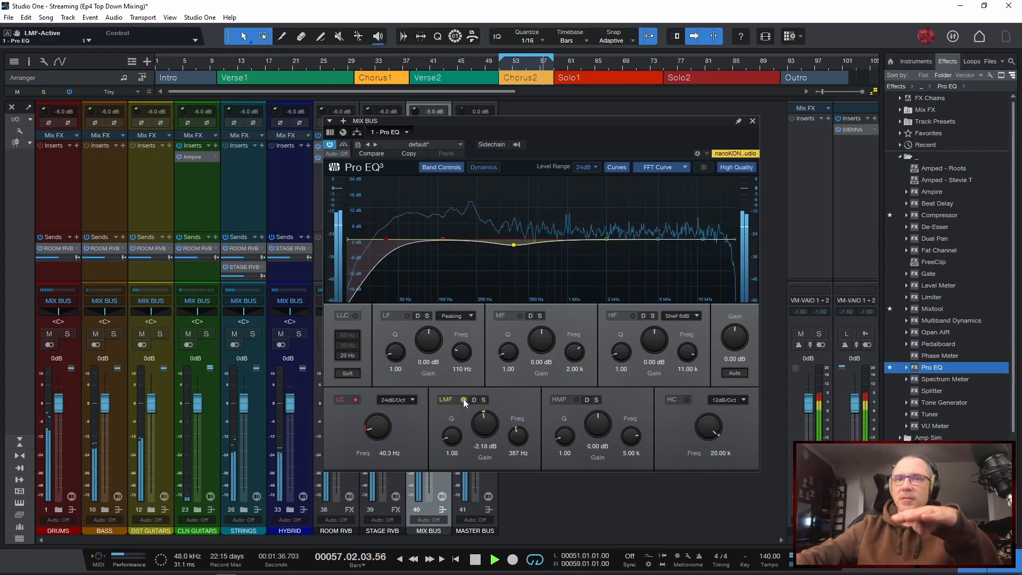
{"action": "left_click", "coordinate": [464, 399]}
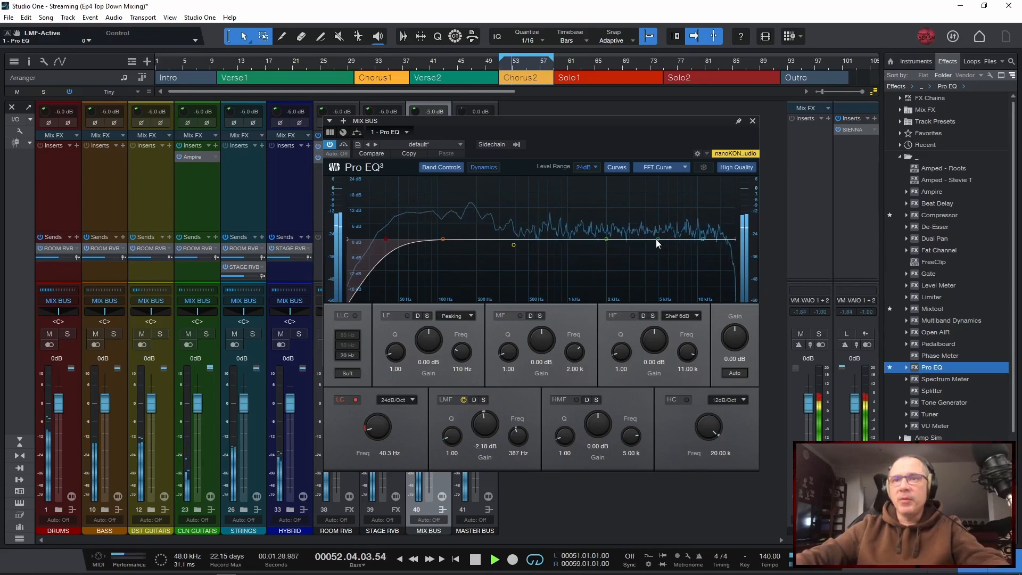
Boost the HMF band by about 1.79 dB at 5.34 kHz and toggle it repeatedly to compare during loop playback
{"action": "mouse_move", "coordinate": [656, 240]}
{"action": "left_mouse_down"}
{"action": "mouse_move", "coordinate": [668, 233]}
{"action": "mouse_move", "coordinate": [659, 235]}
{"action": "left_mouse_up"}
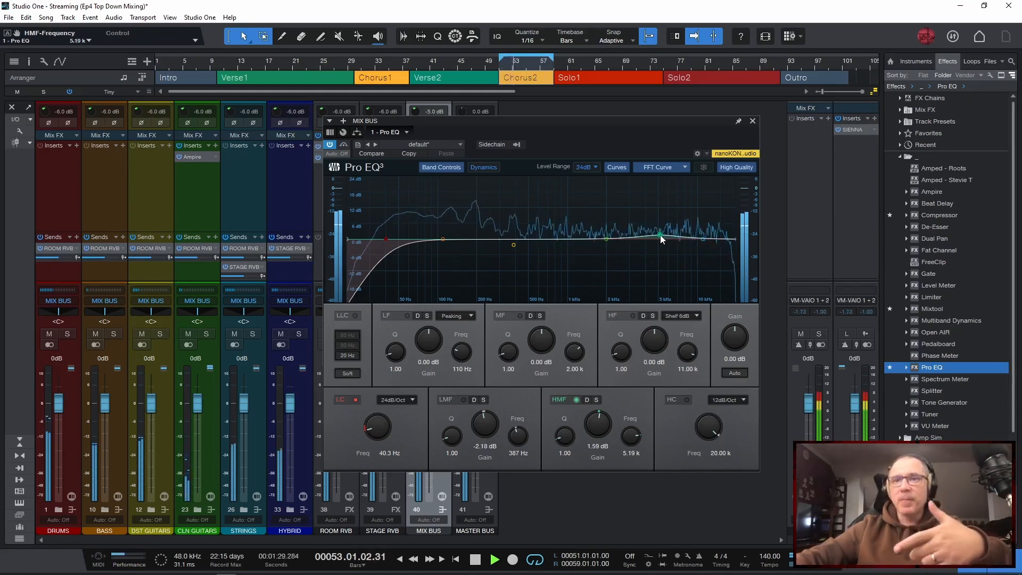
{"action": "mouse_move", "coordinate": [659, 235]}
{"action": "left_mouse_down"}
{"action": "mouse_move", "coordinate": [645, 232]}
{"action": "mouse_move", "coordinate": [662, 235]}
{"action": "left_mouse_up"}
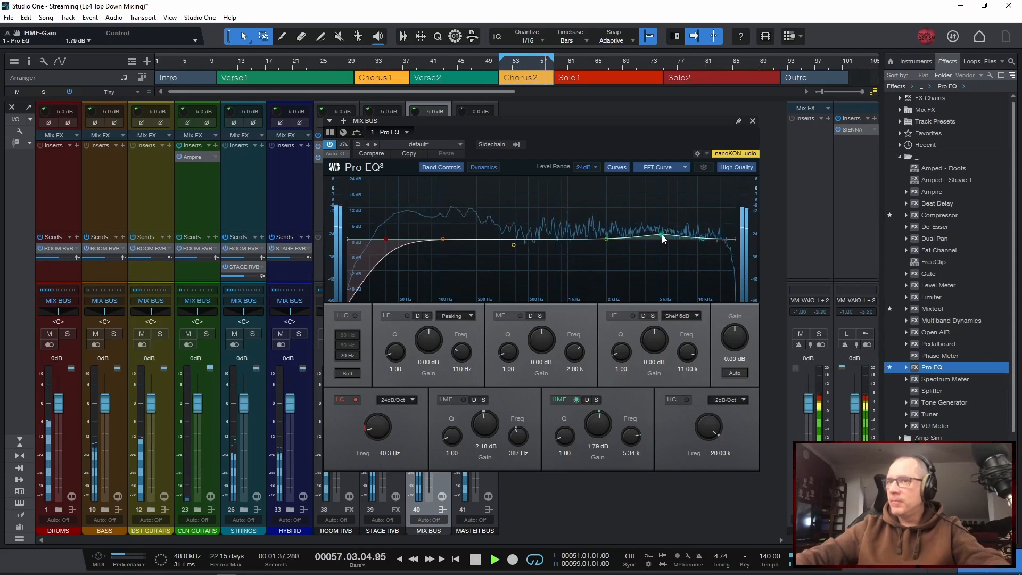
{"action": "double_click", "coordinate": [662, 235]}
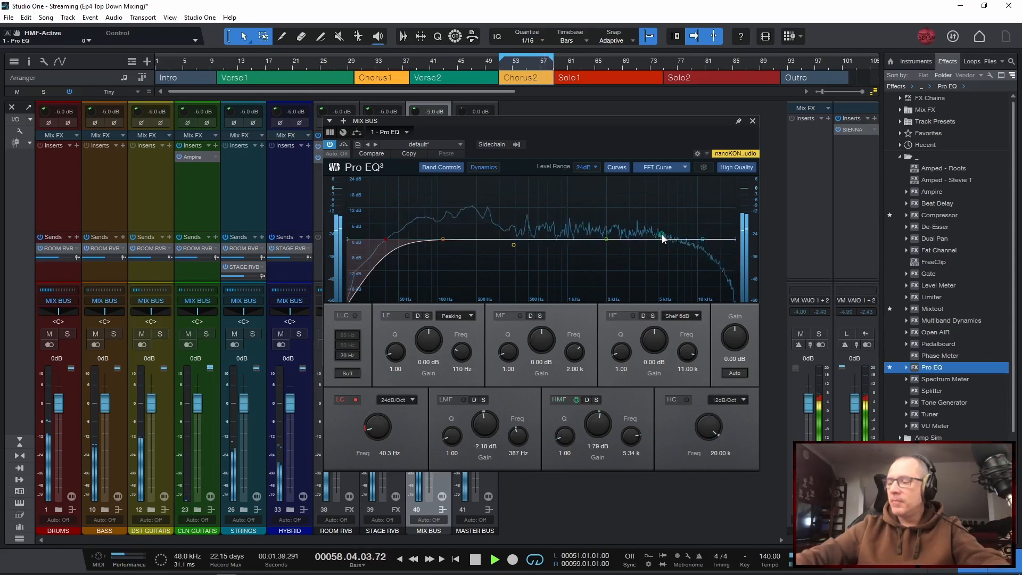
{"action": "double_click", "coordinate": [662, 235]}
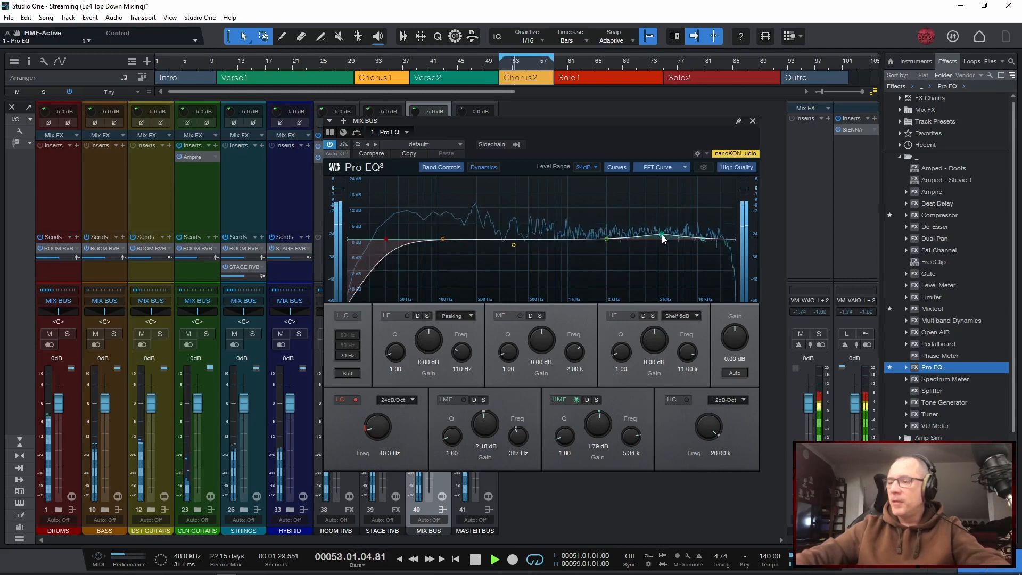
{"action": "double_click", "coordinate": [662, 234]}
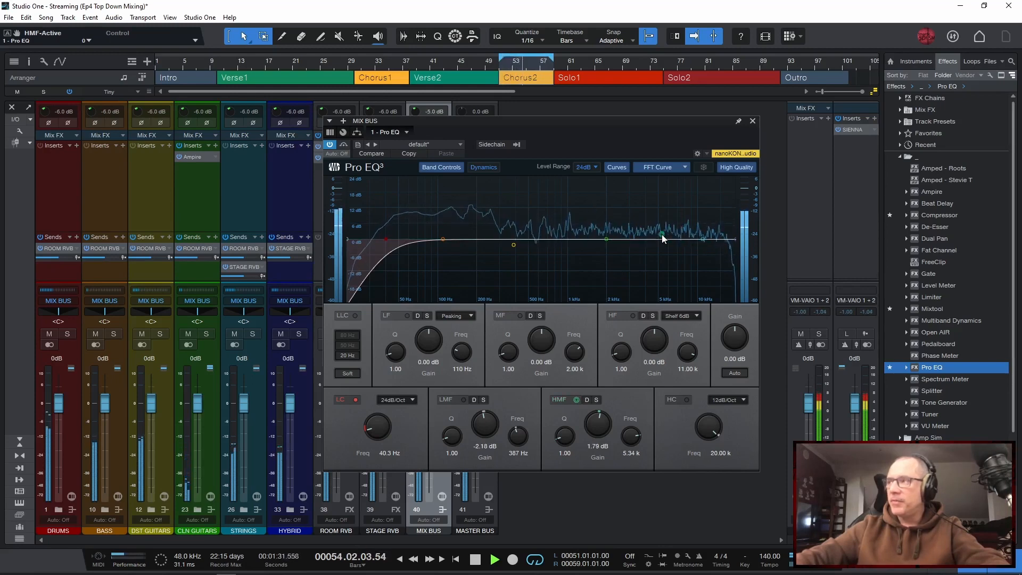
{"action": "double_click", "coordinate": [662, 235]}
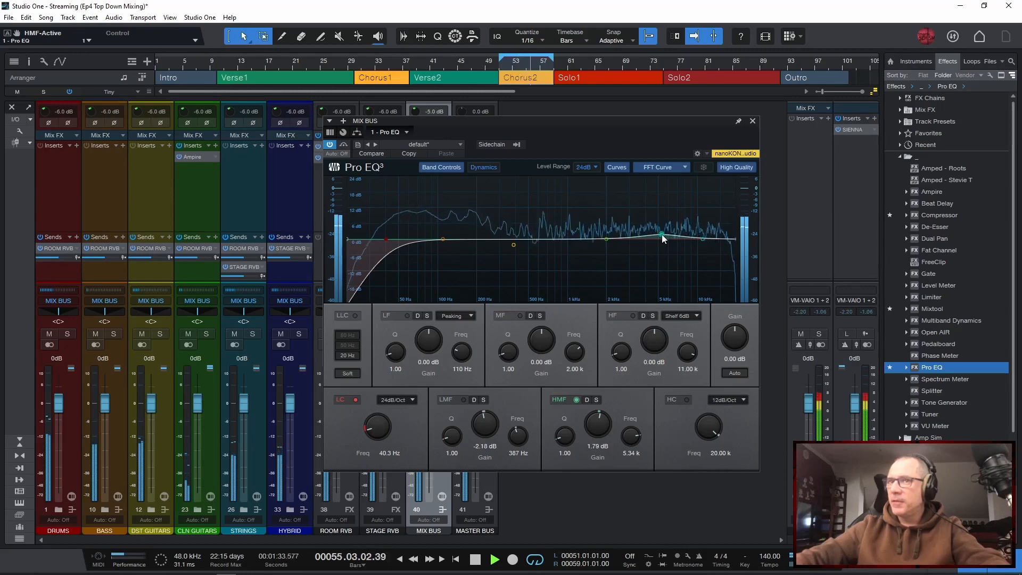
{"action": "double_click", "coordinate": [662, 235]}
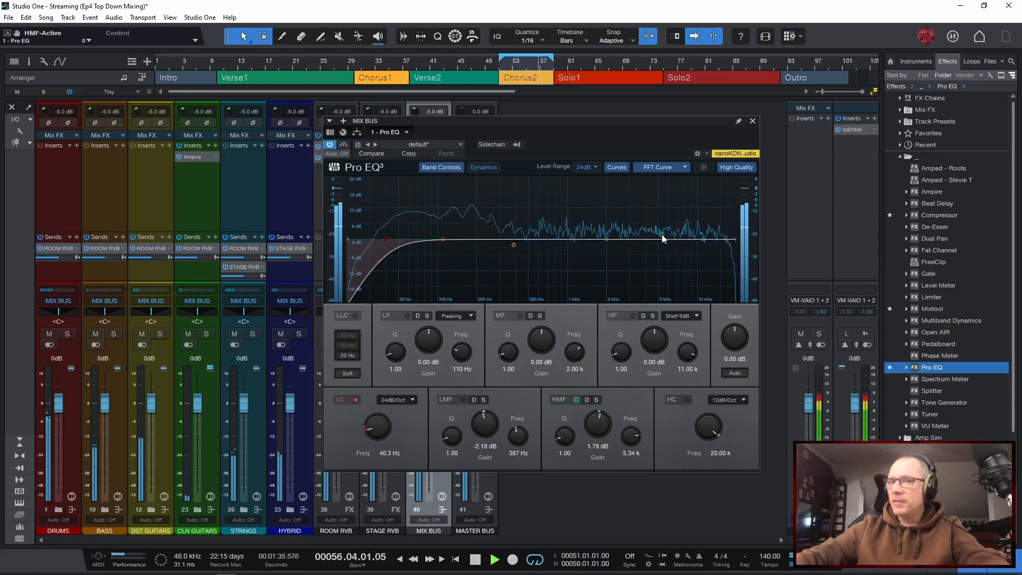
Audition the HMF band in solo and compare it on and off, finishing with the band enabled and unsoloed
{"action": "left_click", "coordinate": [596, 400]}
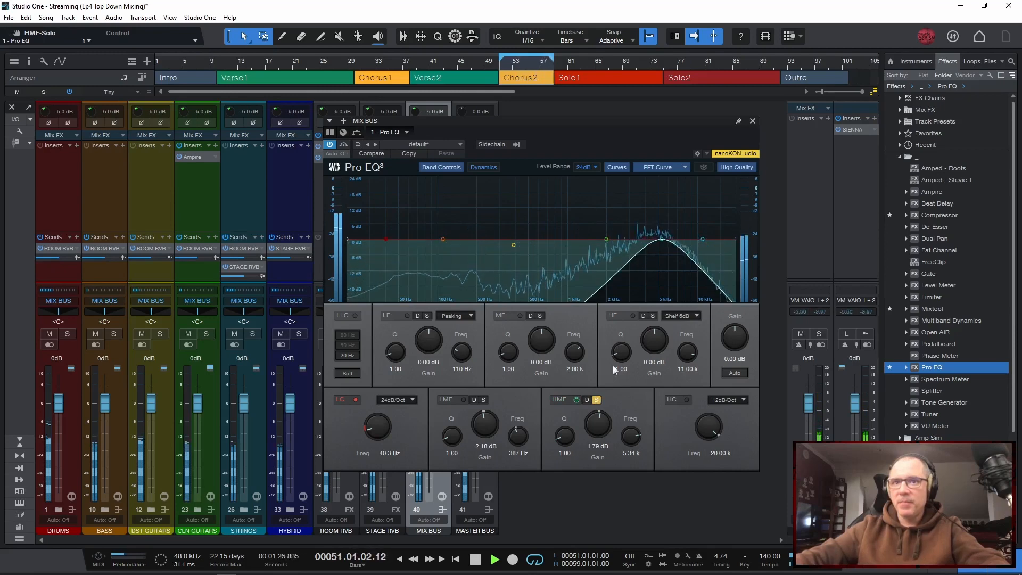
{"action": "left_click", "coordinate": [596, 399]}
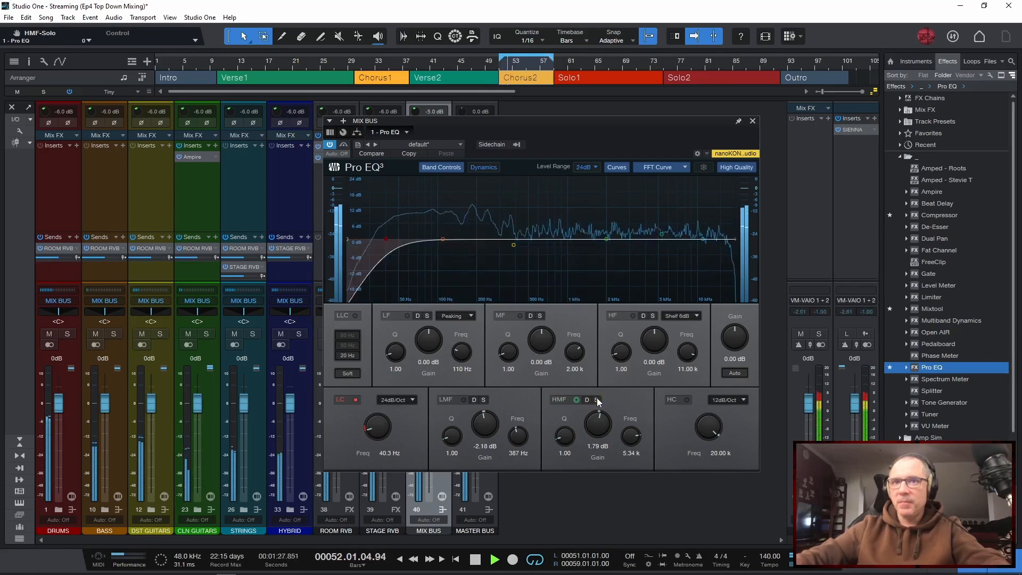
{"action": "left_click", "coordinate": [577, 399]}
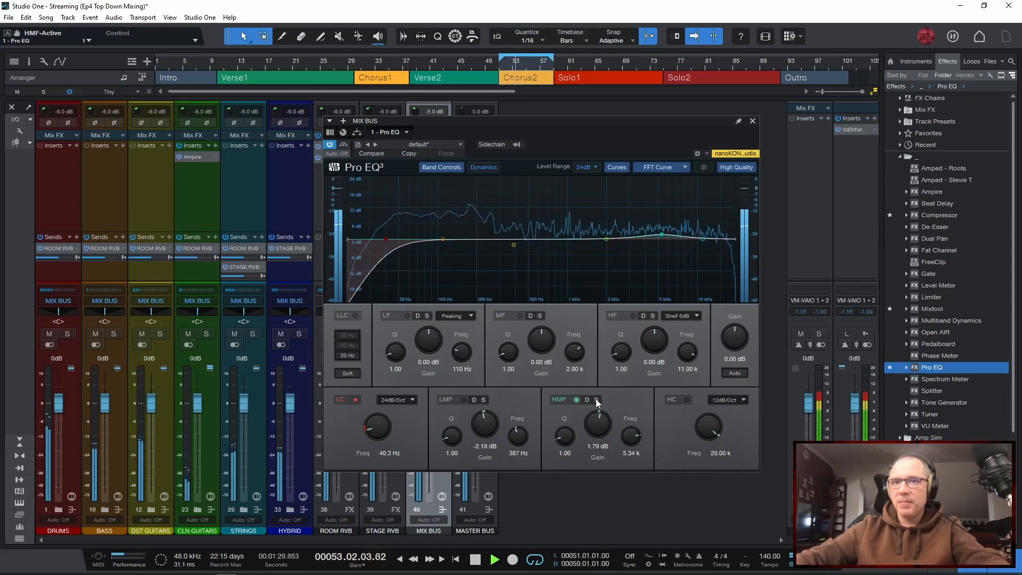
{"action": "left_click", "coordinate": [596, 399]}
{"action": "mouse_move", "coordinate": [660, 241]}
{"action": "left_mouse_down"}
{"action": "mouse_move", "coordinate": [671, 237]}
{"action": "mouse_move", "coordinate": [662, 242]}
{"action": "left_mouse_up"}
{"action": "left_click", "coordinate": [596, 399]}
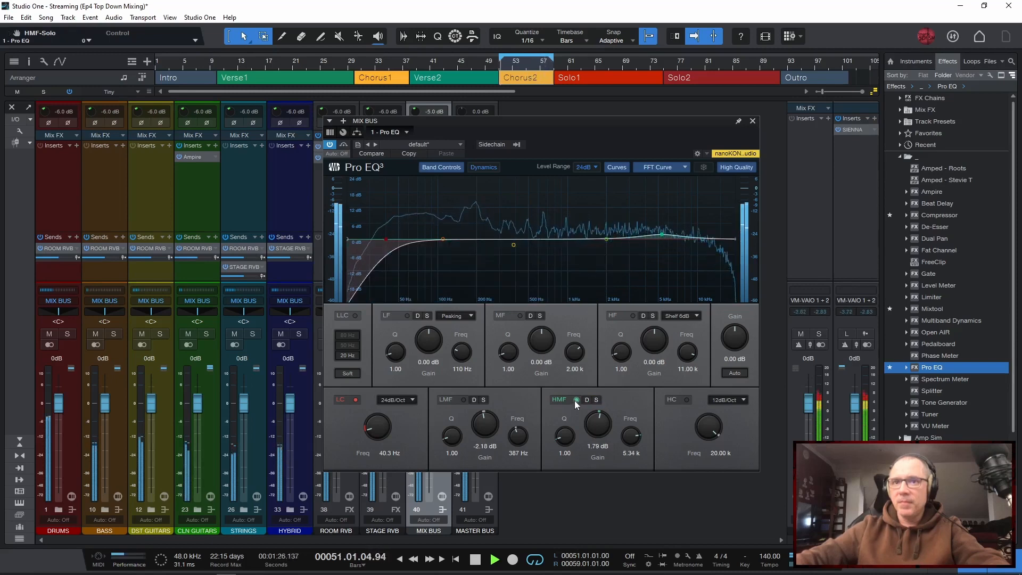
{"action": "left_click", "coordinate": [576, 400]}
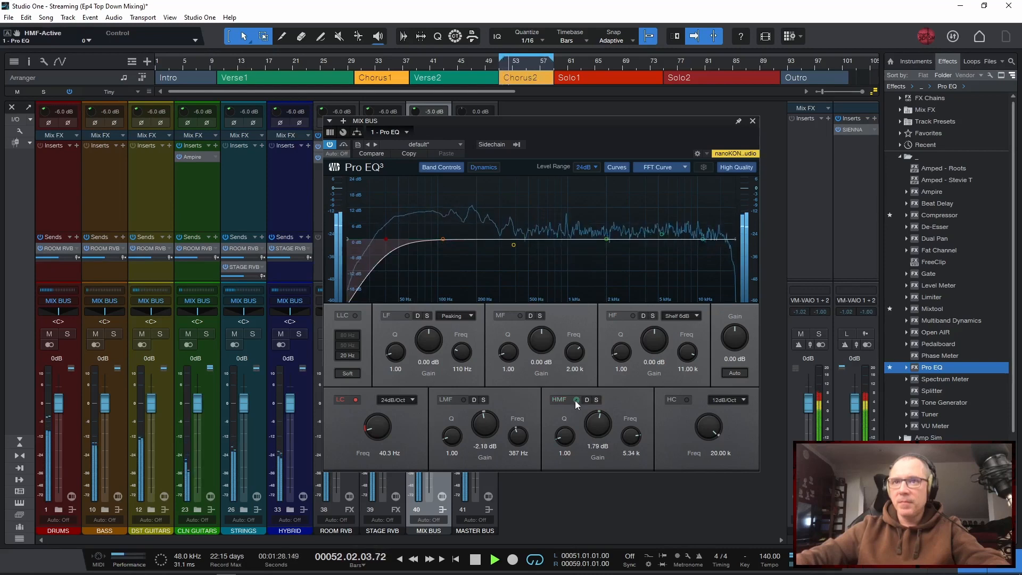
{"action": "left_click", "coordinate": [575, 400]}
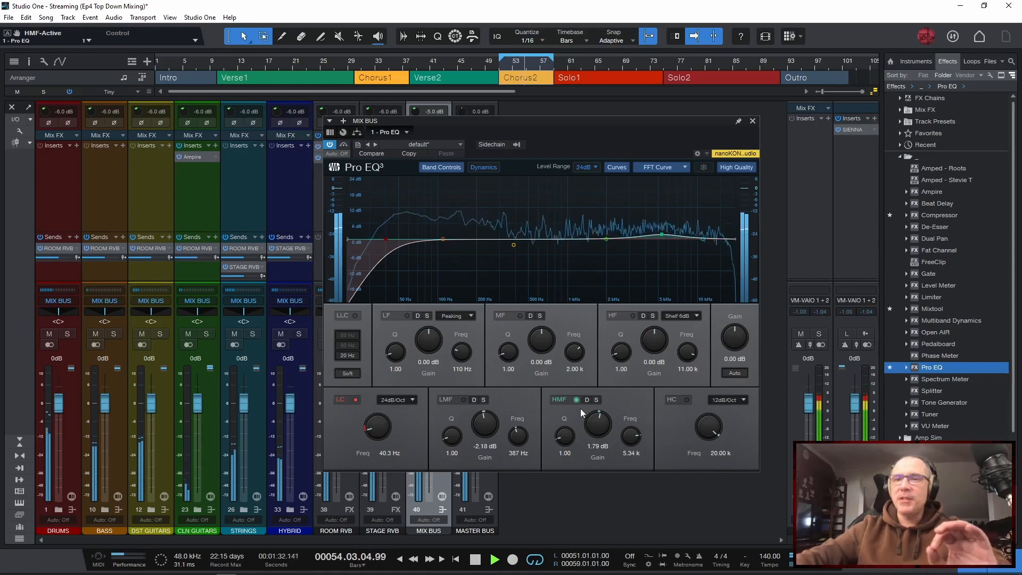
Set the HMF gain to about 1.55 dB and close the Pro EQ window with playback stopped
{"action": "left_click_drag", "start_coordinate": [595, 426], "coordinate": [595, 425]}
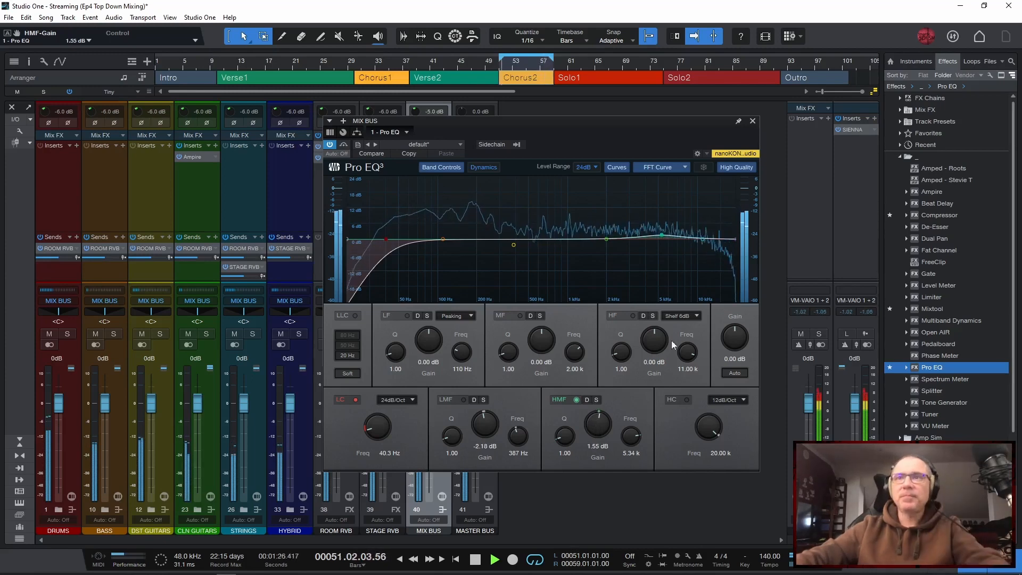
{"action": "key", "text": "space"}
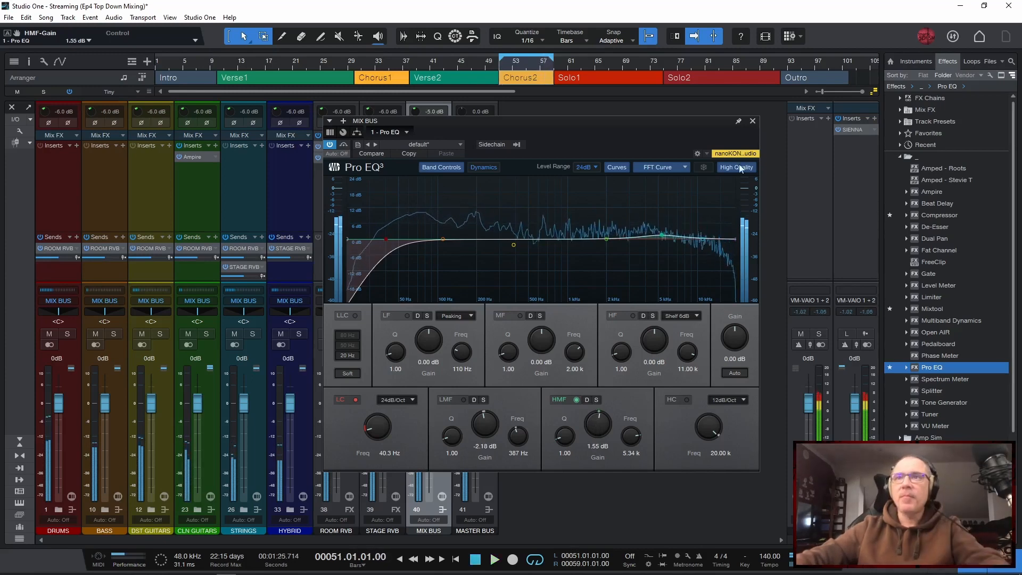
{"action": "left_click", "coordinate": [752, 122]}
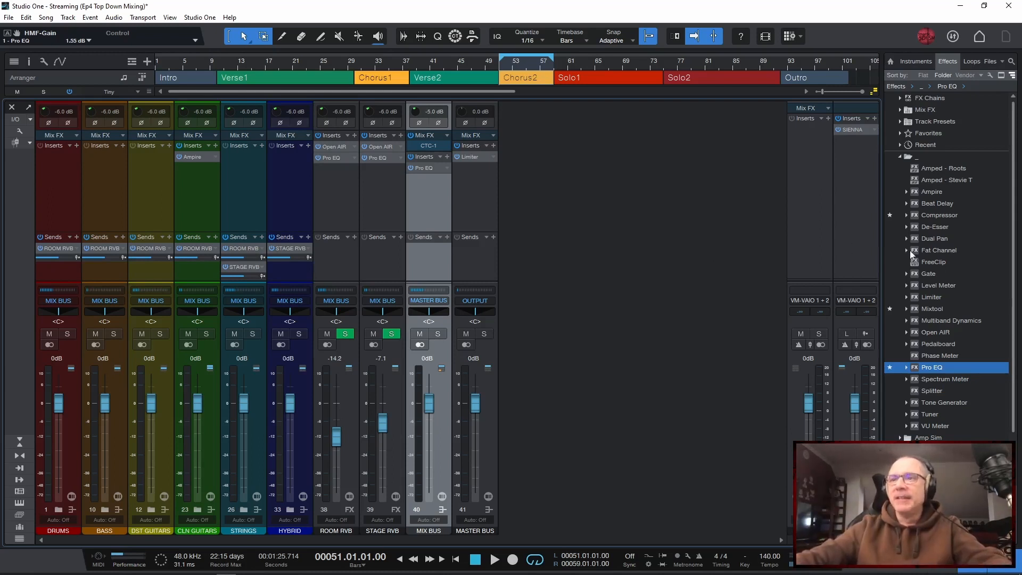
Insert Fat Channel after Pro EQ on the MIX BUS and choose the Tube compressor model
{"action": "left_click_drag", "start_coordinate": [938, 249], "coordinate": [416, 199]}
{"action": "left_click", "coordinate": [440, 169]}
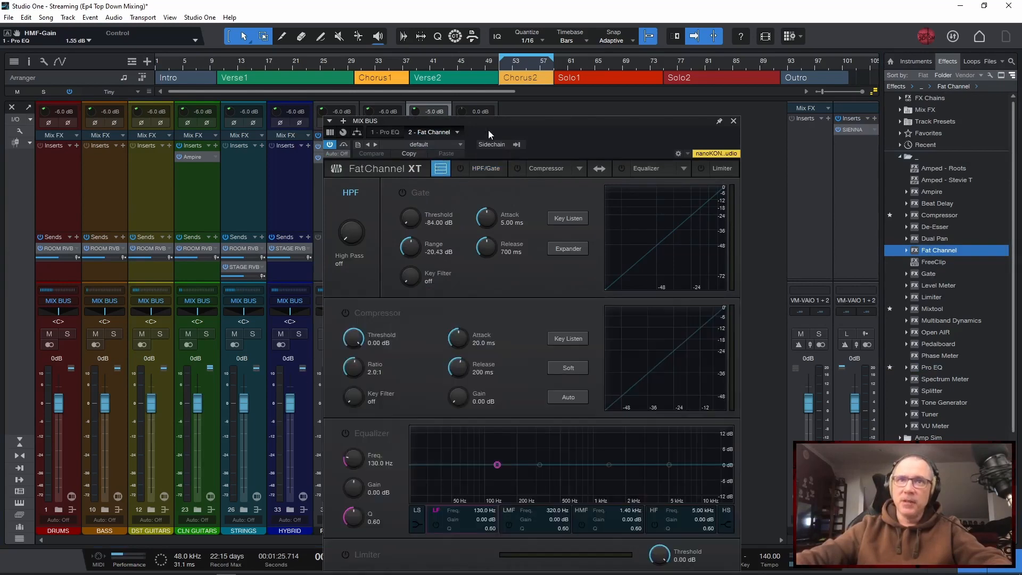
{"action": "left_click_drag", "start_coordinate": [494, 122], "coordinate": [486, 60]}
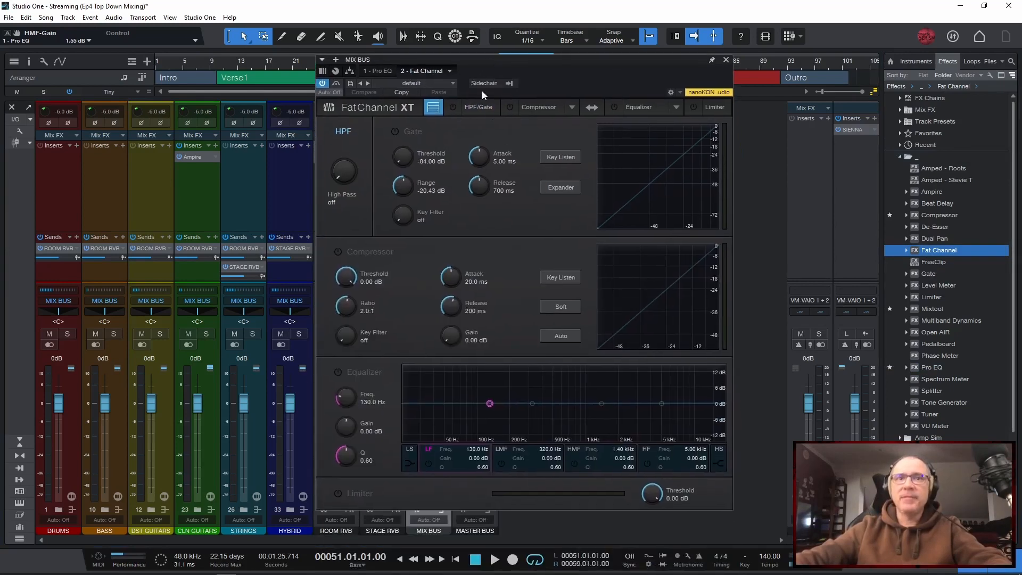
{"action": "left_click", "coordinate": [573, 108]}
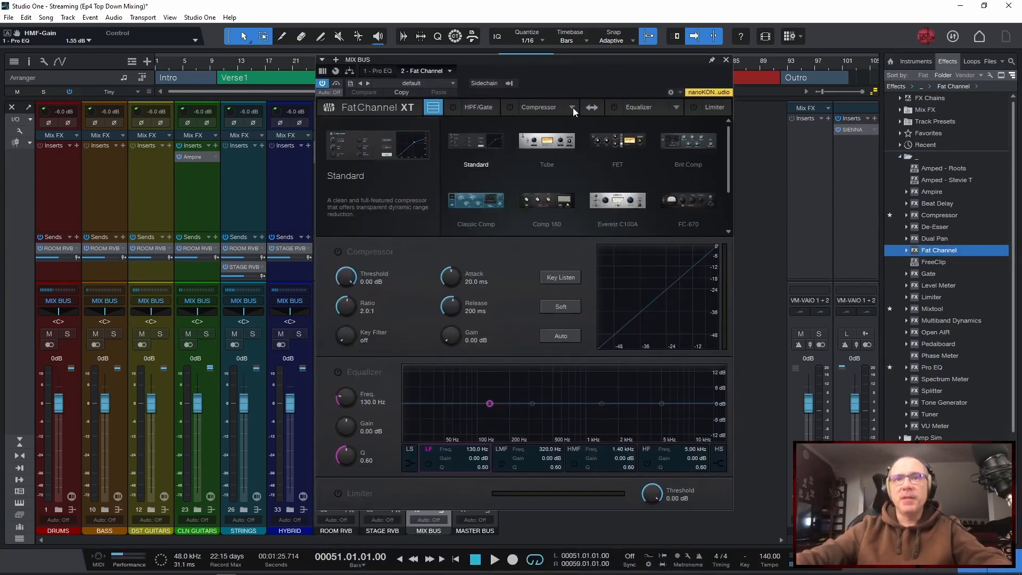
{"action": "left_click", "coordinate": [549, 139]}
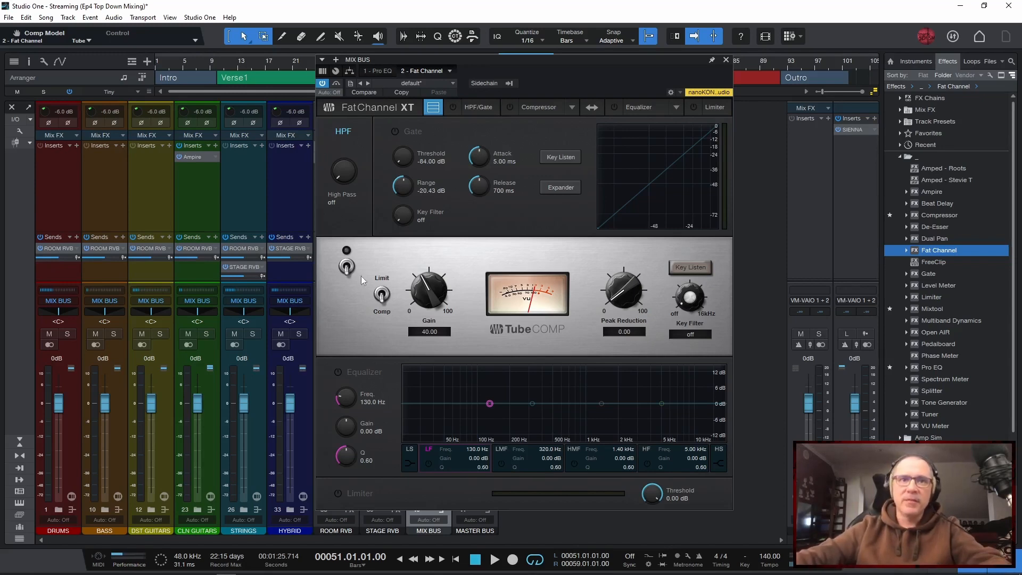
Enable the Tube compressor and set its Peak Reduction to about 54 while the loop plays
{"action": "key", "text": "space"}
{"action": "left_click", "coordinate": [347, 266]}
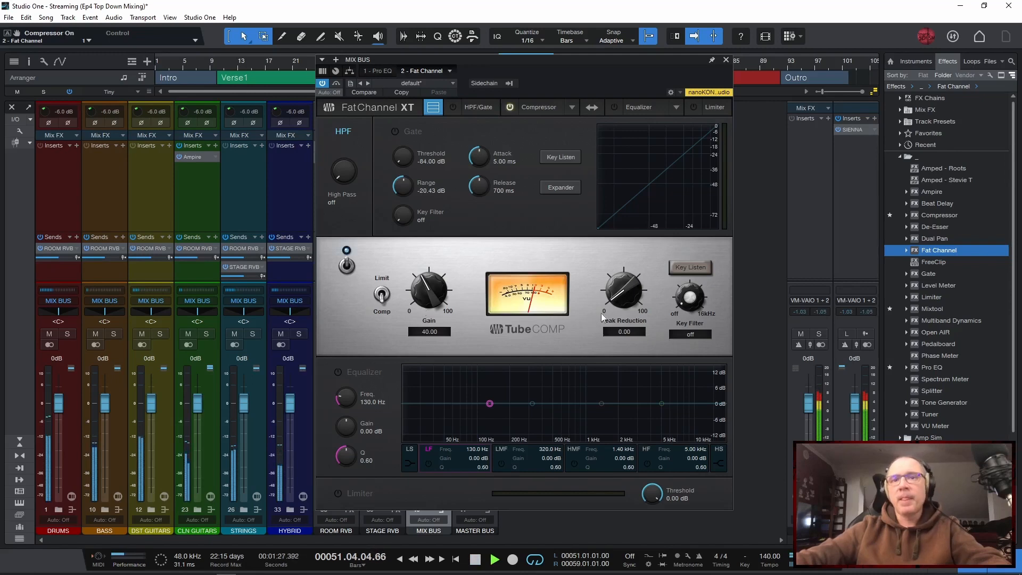
{"action": "left_click_drag", "start_coordinate": [618, 298], "coordinate": [616, 237]}
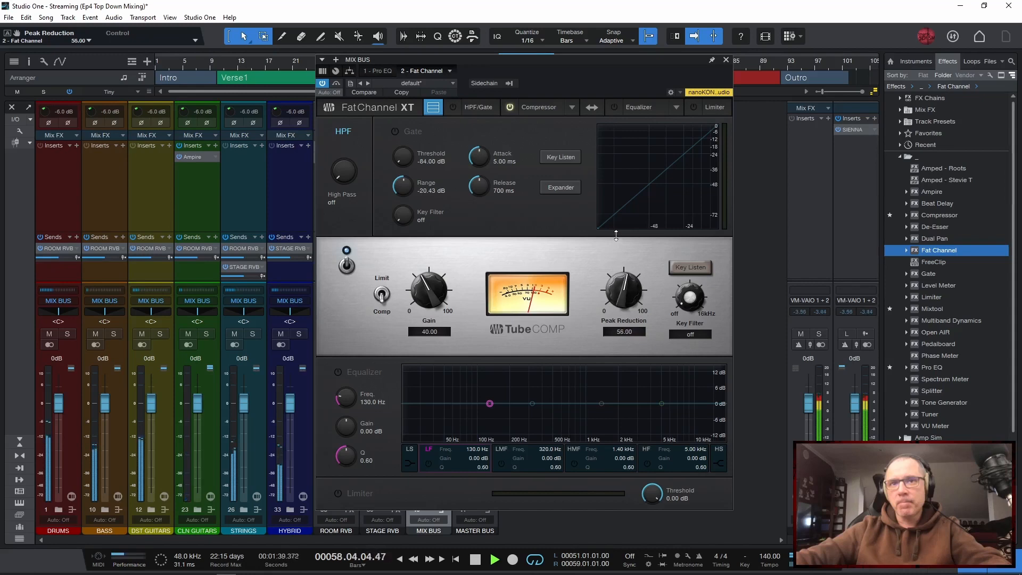
{"action": "left_click_drag", "start_coordinate": [616, 235], "coordinate": [616, 234]}
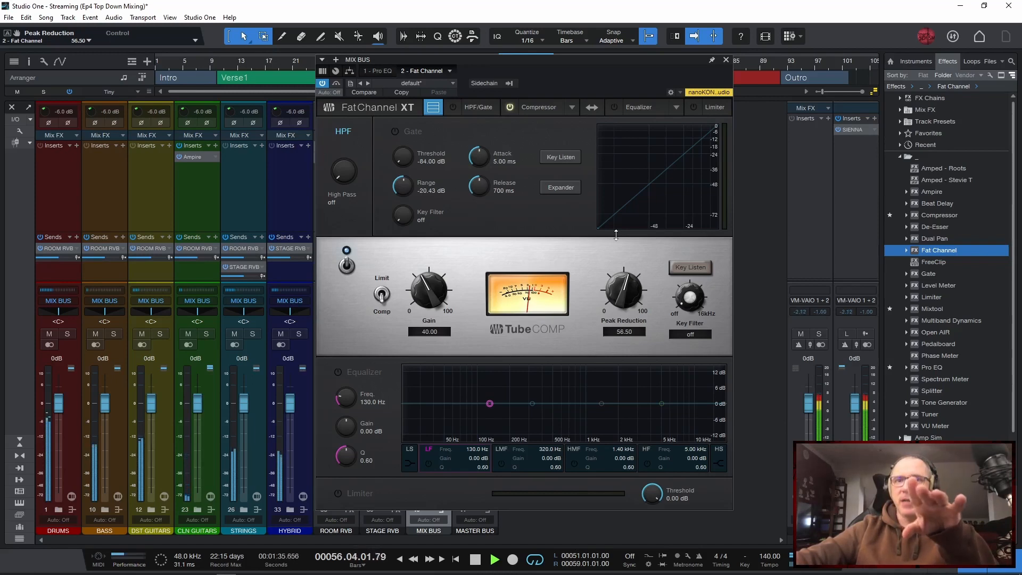
{"action": "left_click_drag", "start_coordinate": [616, 235], "coordinate": [617, 237]}
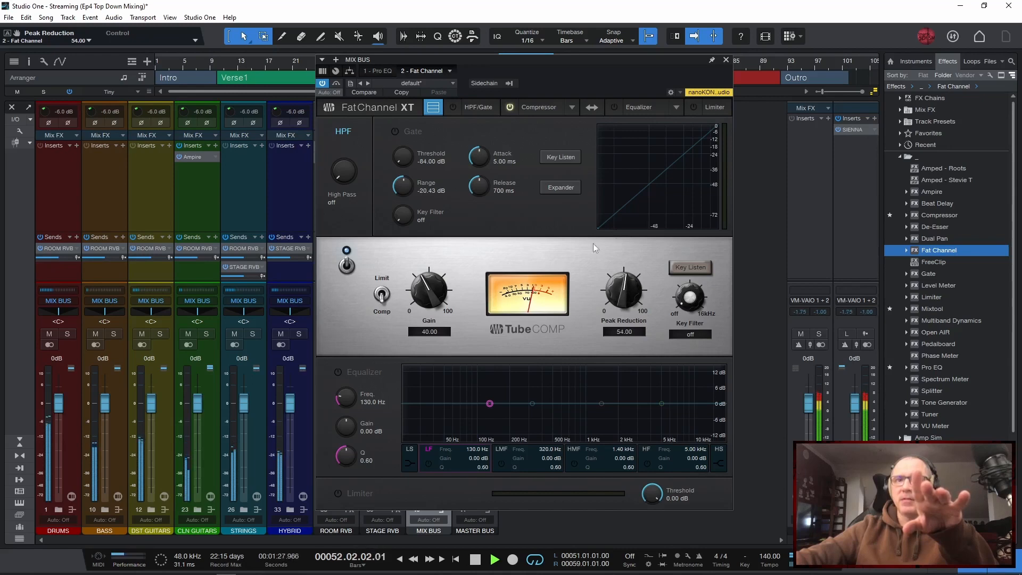
Compare the mix with Fat Channel bypassed and active, then close its window and stop playback
{"action": "left_click", "coordinate": [334, 84]}
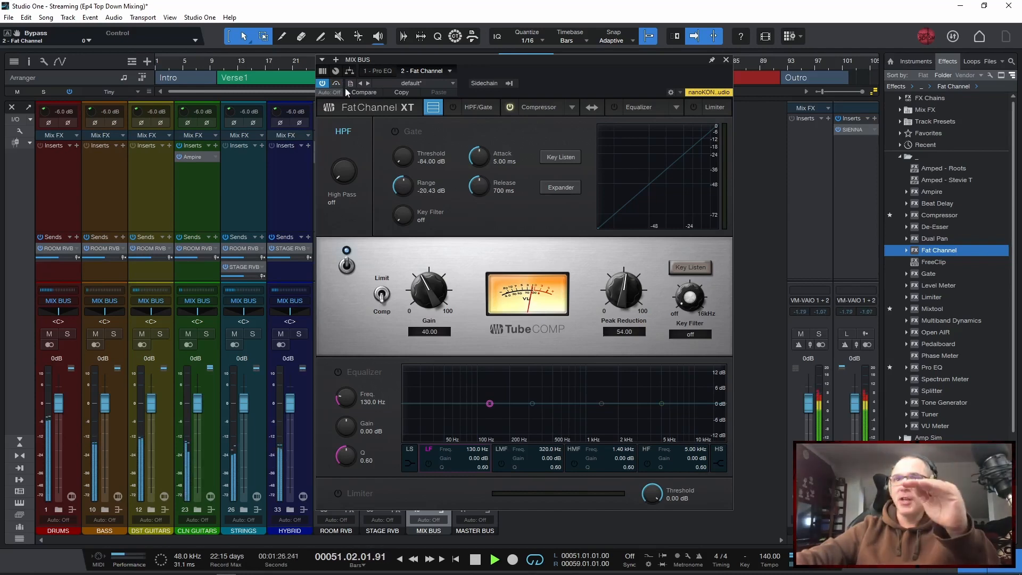
{"action": "left_click", "coordinate": [727, 59]}
{"action": "key", "text": "space"}
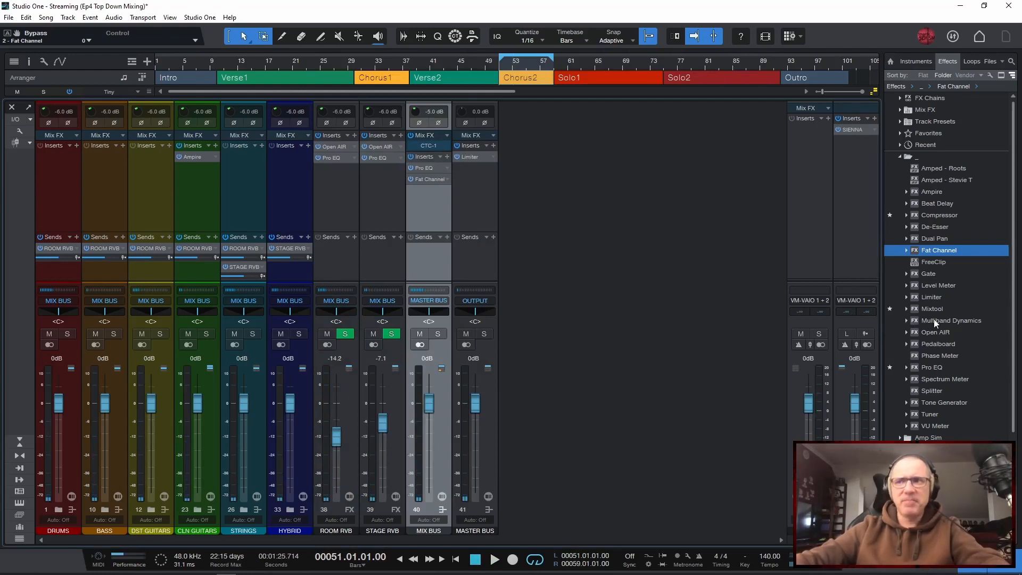
Insert Multiband Dynamics after Fat Channel on the MIX BUS and raise the HM/H crossover to Max
{"action": "left_click_drag", "start_coordinate": [934, 318], "coordinate": [420, 206]}
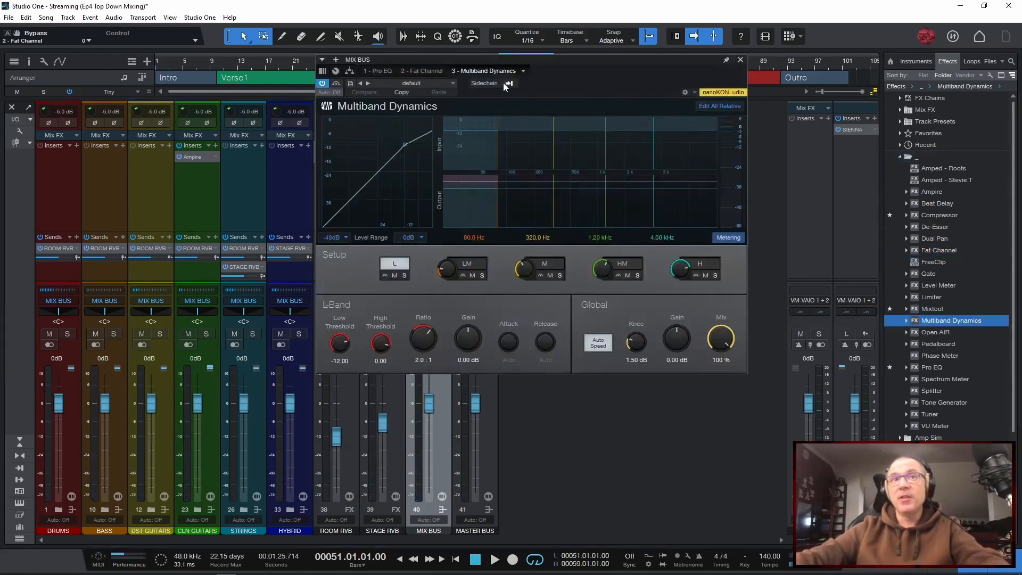
{"action": "left_click_drag", "start_coordinate": [507, 59], "coordinate": [497, 161]}
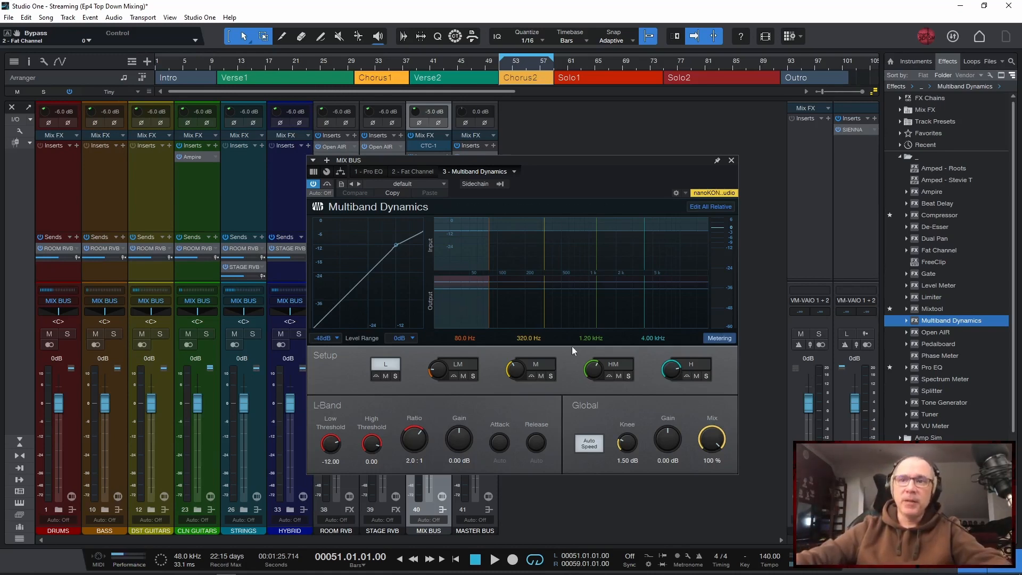
{"action": "left_click_drag", "start_coordinate": [670, 371], "coordinate": [678, 281]}
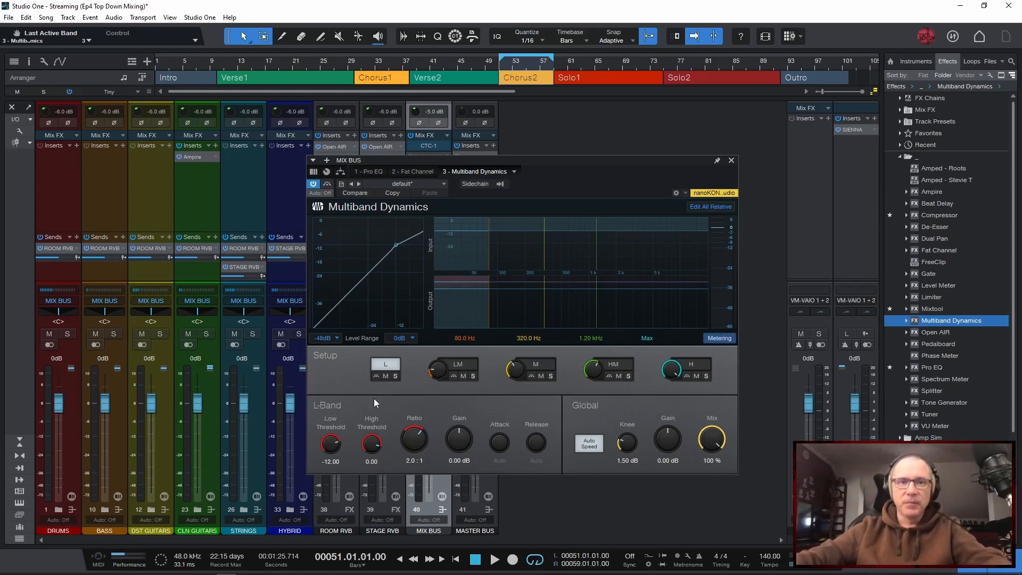
Solo the L band and raise the L/LM crossover to about 126.1 Hz during playback, then stop the loop
{"action": "left_click", "coordinate": [394, 375]}
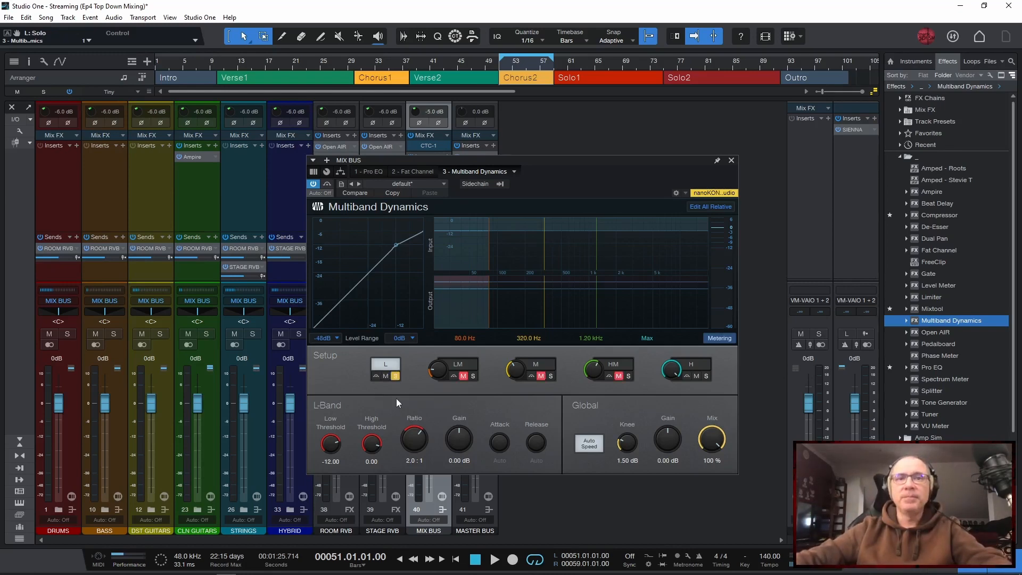
{"action": "key", "text": "space"}
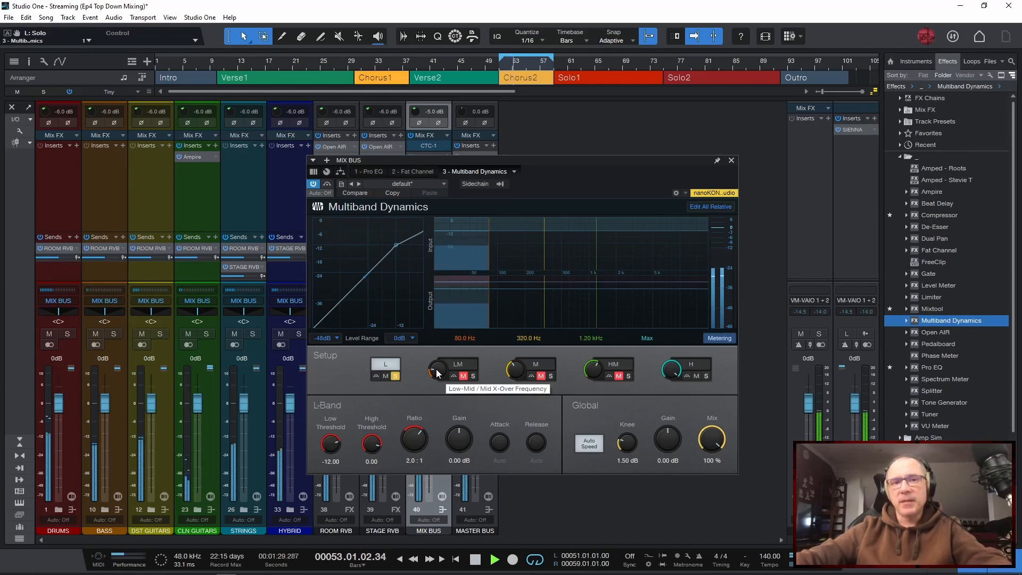
{"action": "left_click_drag", "start_coordinate": [436, 372], "coordinate": [437, 364]}
{"action": "key", "text": "space"}
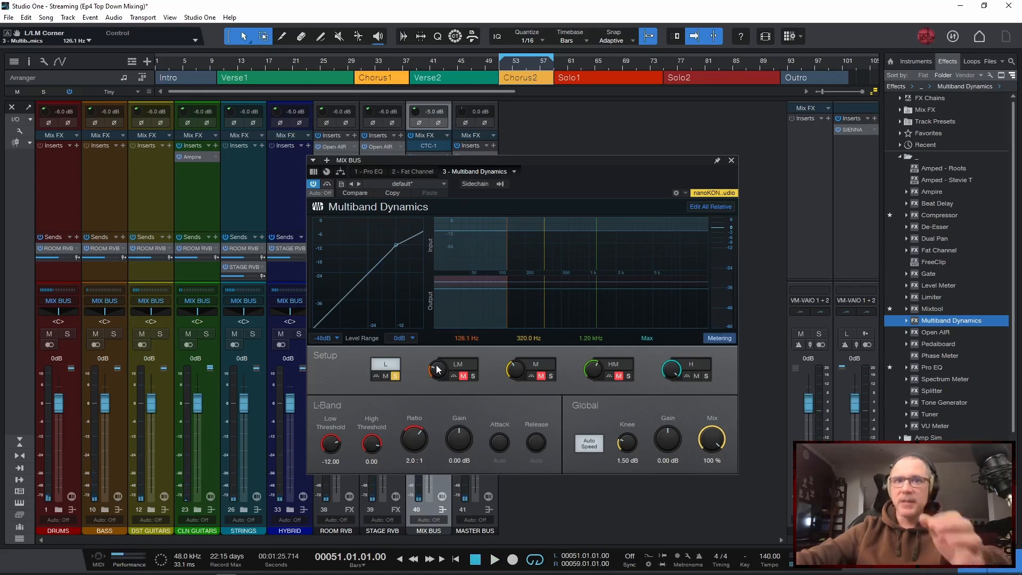
Lower the L/LM crossover to about 65.8 Hz while listening to the soloed low band in the loop
{"action": "key", "text": "space"}
{"action": "left_click_drag", "start_coordinate": [437, 369], "coordinate": [435, 372]}
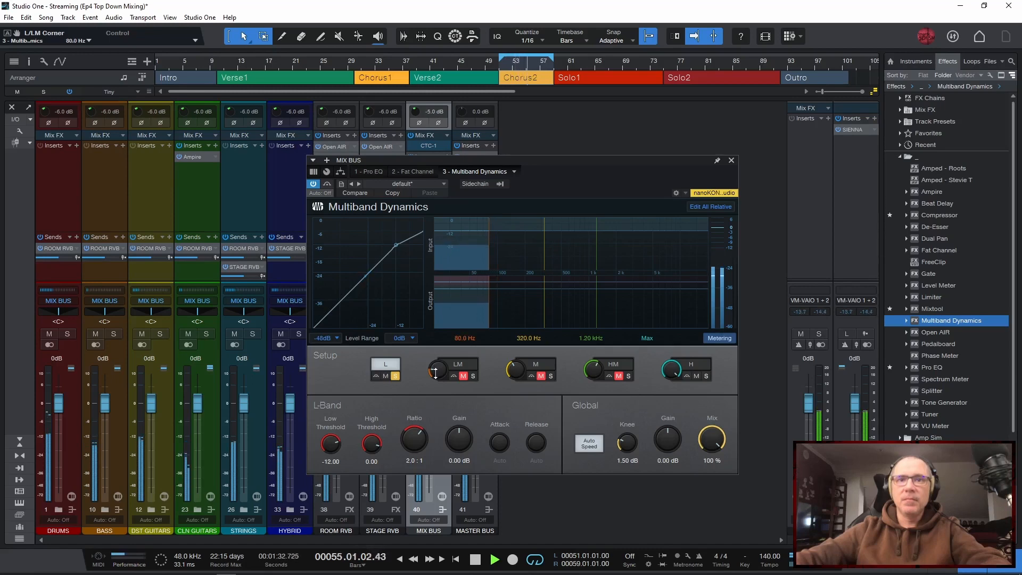
{"action": "left_click_drag", "start_coordinate": [435, 373], "coordinate": [436, 375]}
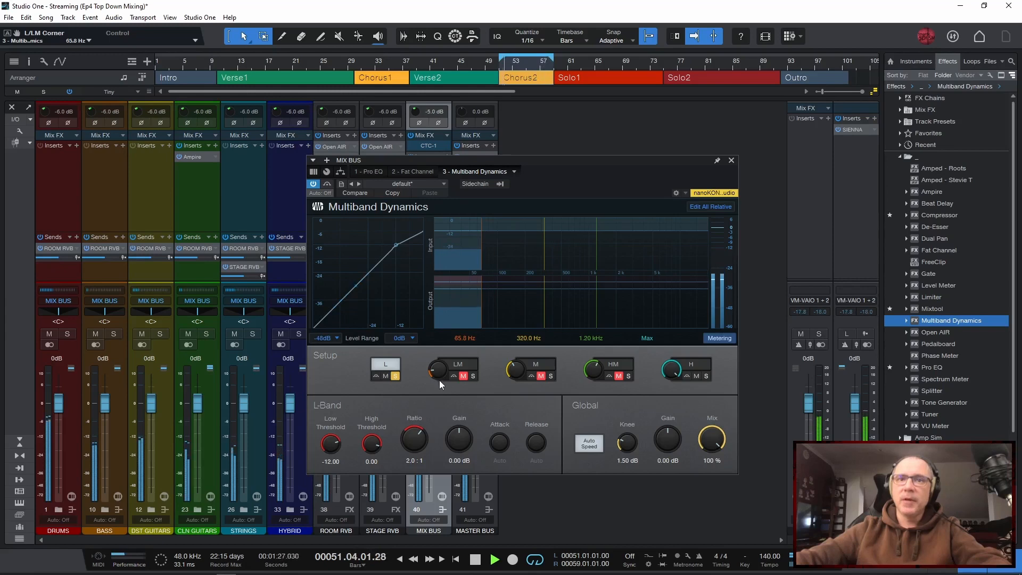
{"action": "key", "text": "space"}
{"action": "key", "text": "space"}
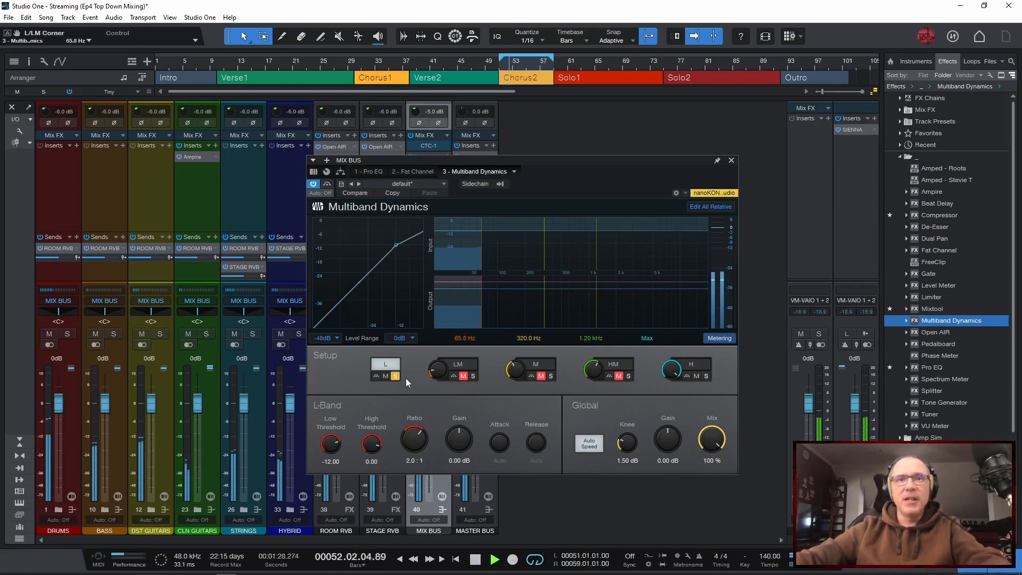
Clear the L solo, solo the LM band and lower the LM/M crossover to about 156.5 Hz during loop playback
{"action": "key", "text": "space"}
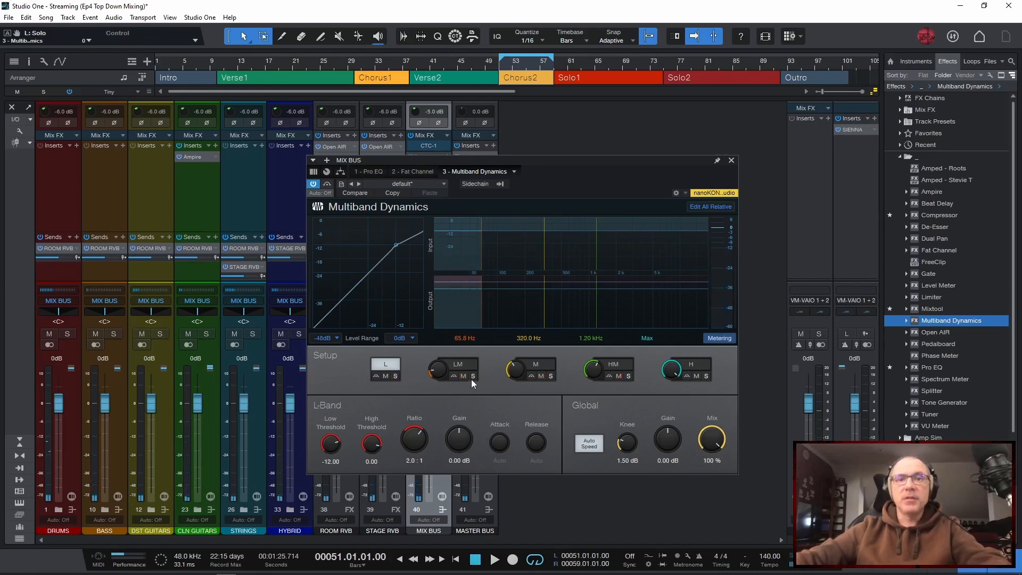
{"action": "left_click", "coordinate": [473, 376]}
{"action": "key", "text": "space"}
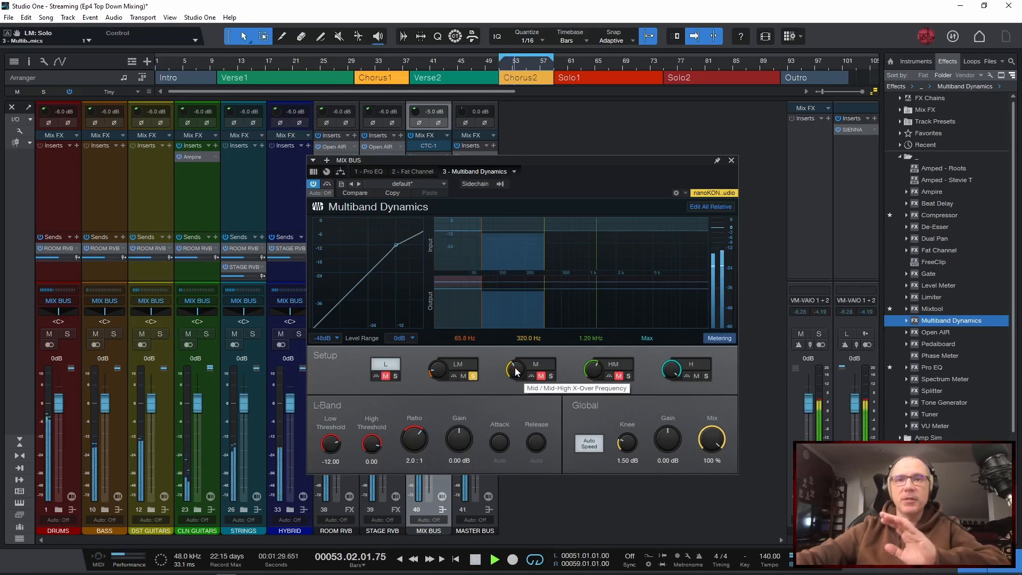
{"action": "left_click_drag", "start_coordinate": [515, 371], "coordinate": [513, 379]}
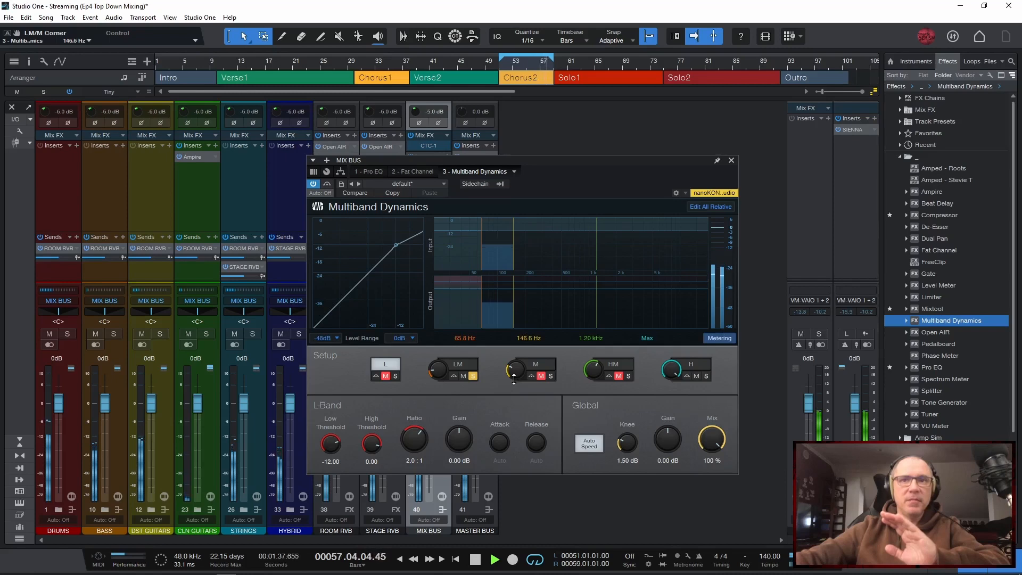
{"action": "left_click_drag", "start_coordinate": [514, 379], "coordinate": [514, 378]}
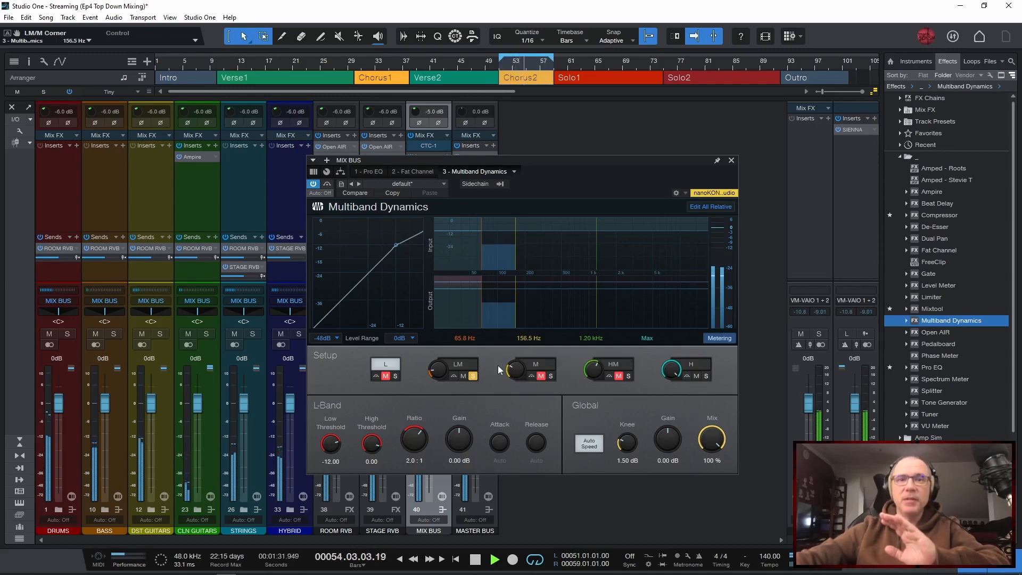
{"action": "left_click", "coordinate": [472, 376]}
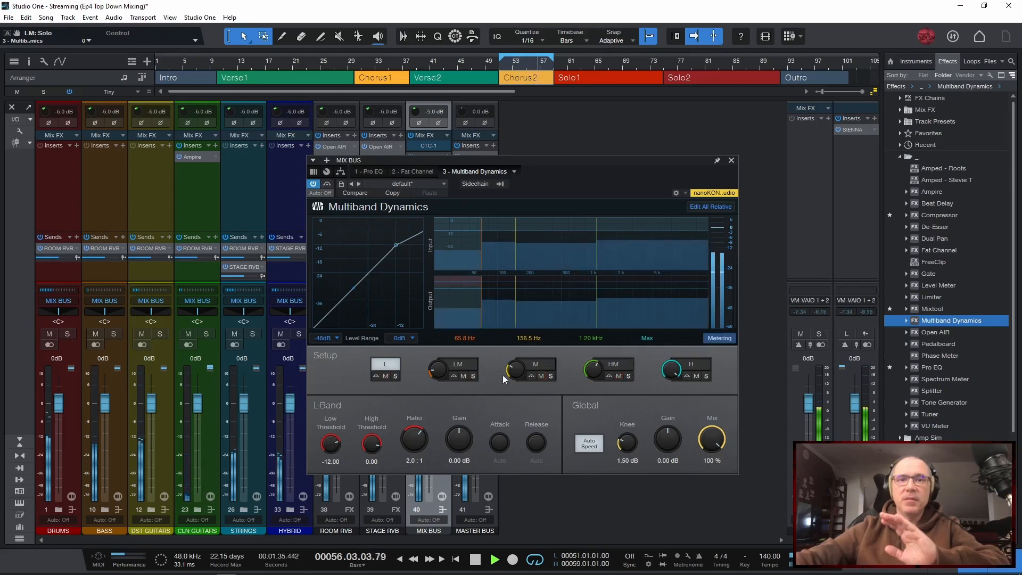
Solo the M band and lower the M/HM crossover to about 438 Hz, then clear the solo and stop playback
{"action": "left_click", "coordinate": [550, 376]}
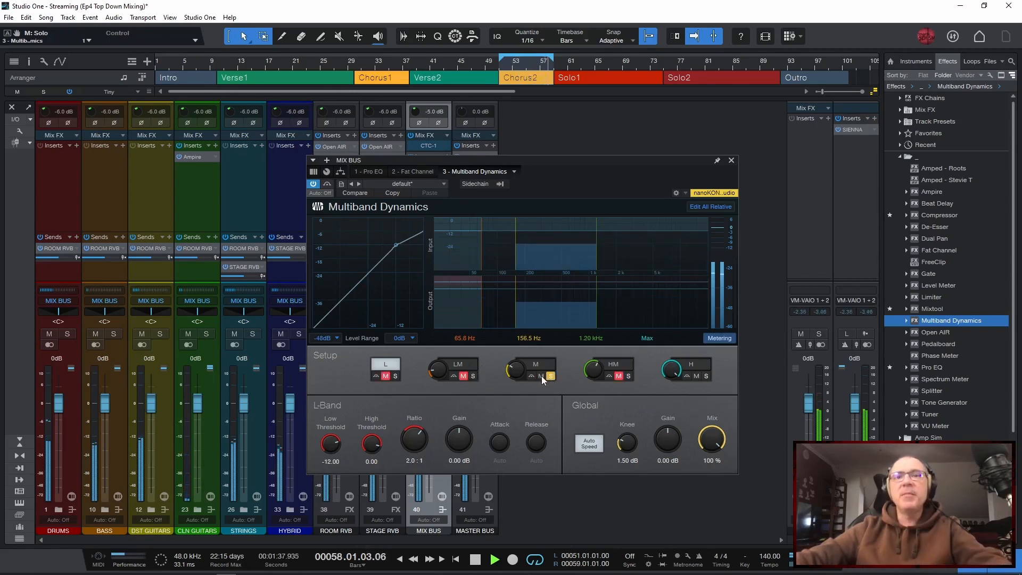
{"action": "left_click_drag", "start_coordinate": [596, 369], "coordinate": [590, 380]}
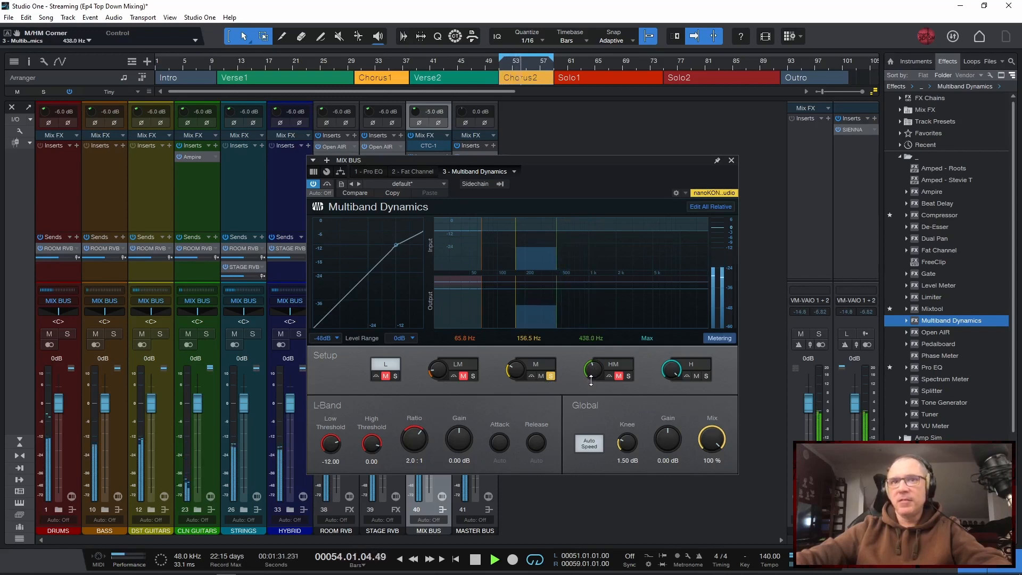
{"action": "left_click", "coordinate": [551, 376]}
{"action": "key", "text": "space"}
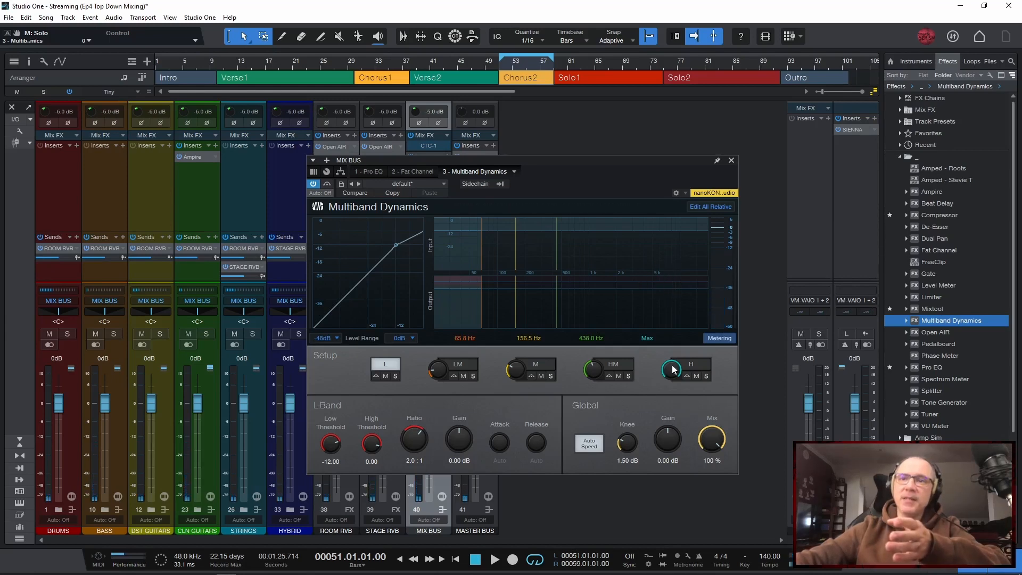
{"action": "mouse_move", "coordinate": [672, 366]}
{"action": "left_mouse_down"}
{"action": "mouse_move", "coordinate": [673, 384]}
{"action": "mouse_move", "coordinate": [673, 358]}
{"action": "left_mouse_up"}
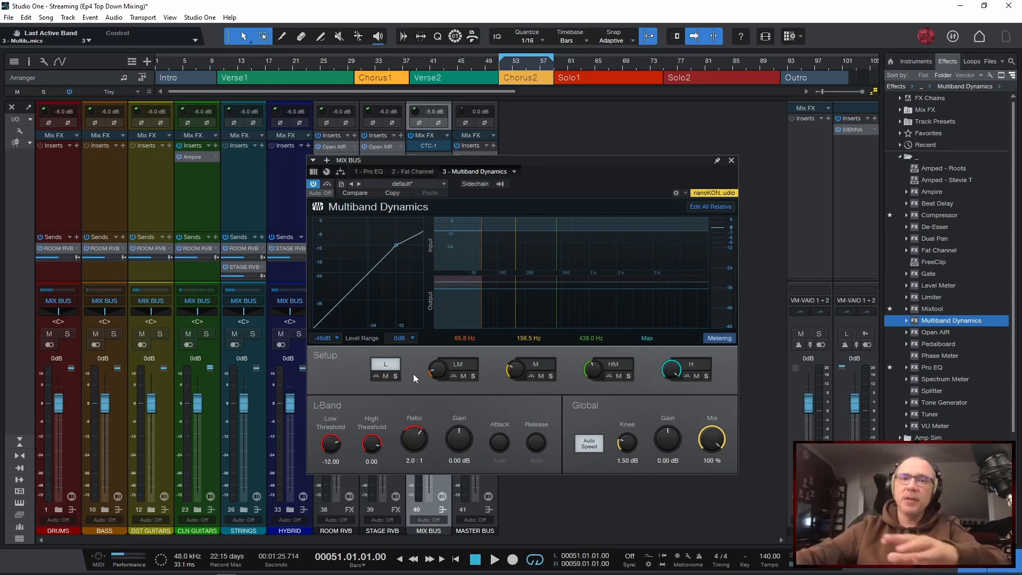
Lower the L band's low threshold to about -26.58 dB while the loop plays
{"action": "left_click", "coordinate": [460, 364]}
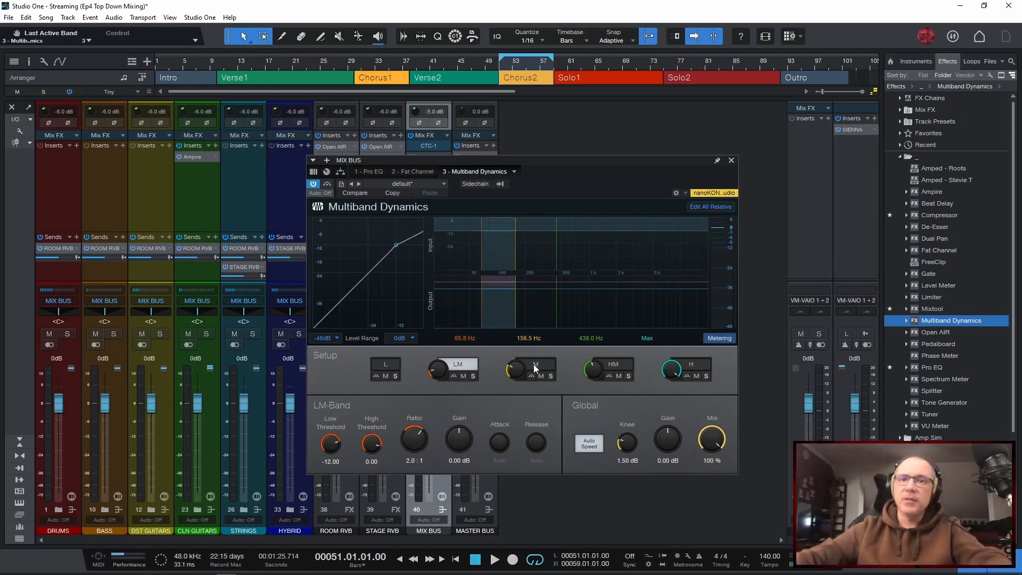
{"action": "left_click", "coordinate": [388, 364]}
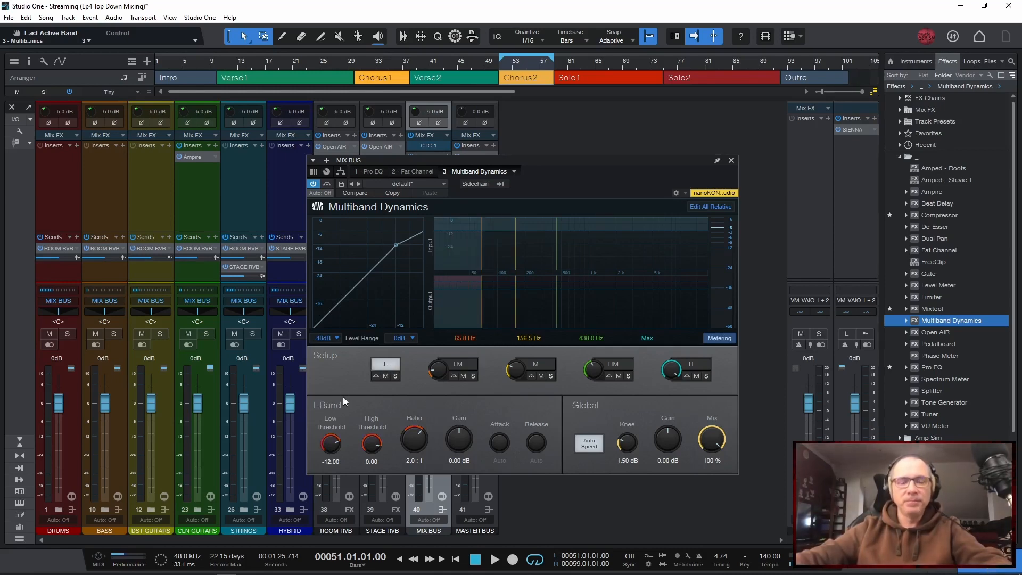
{"action": "key", "text": "space"}
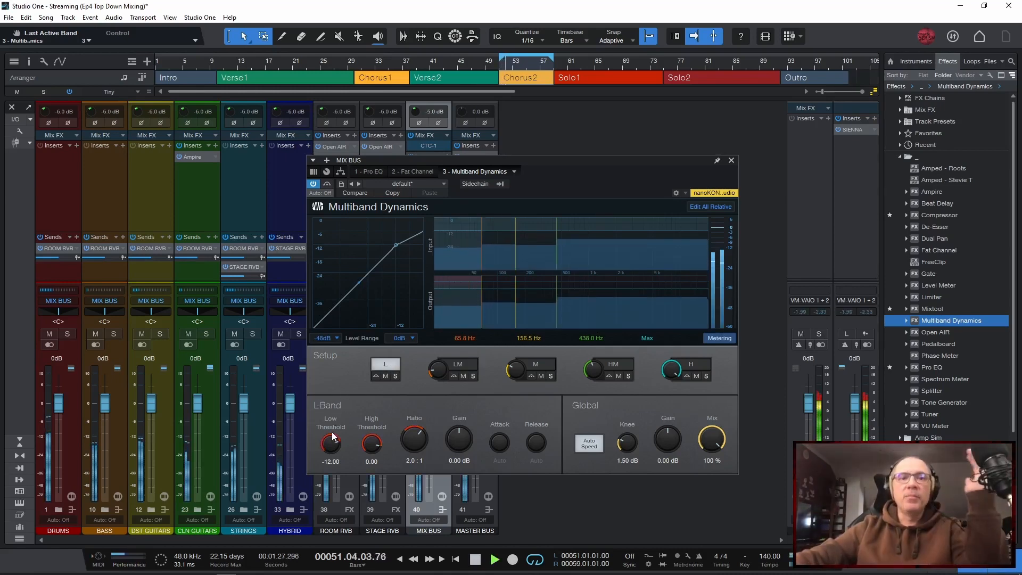
{"action": "left_click_drag", "start_coordinate": [330, 440], "coordinate": [326, 452]}
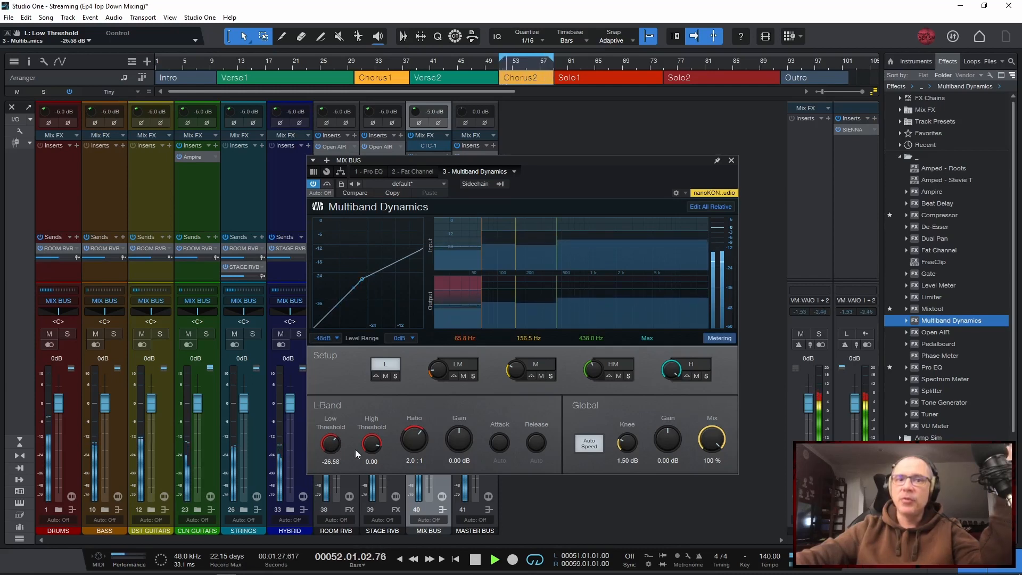
Lower the LM band's low threshold to about -21.67 dB during playback
{"action": "left_click", "coordinate": [456, 365]}
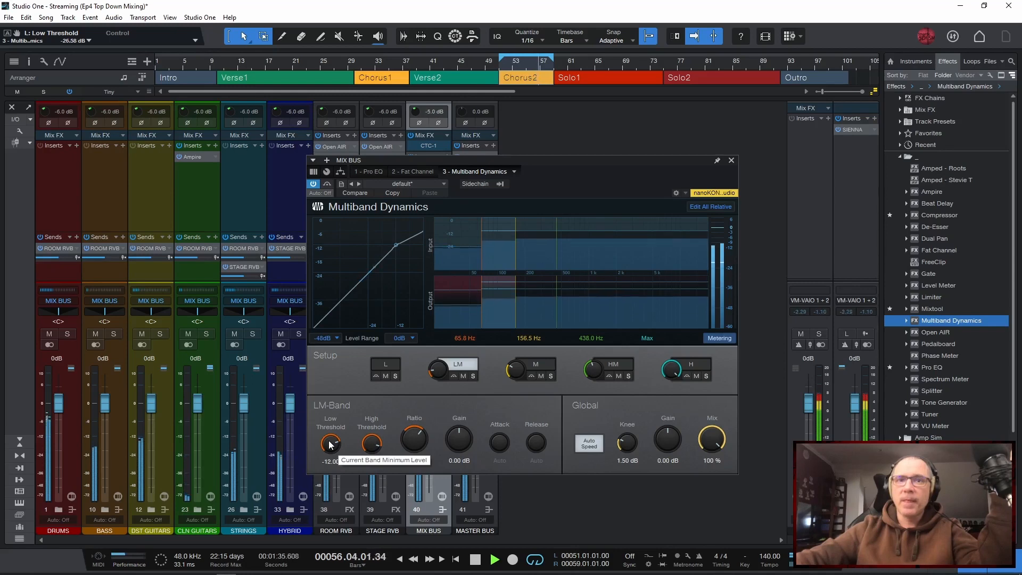
{"action": "left_click_drag", "start_coordinate": [330, 444], "coordinate": [330, 450]}
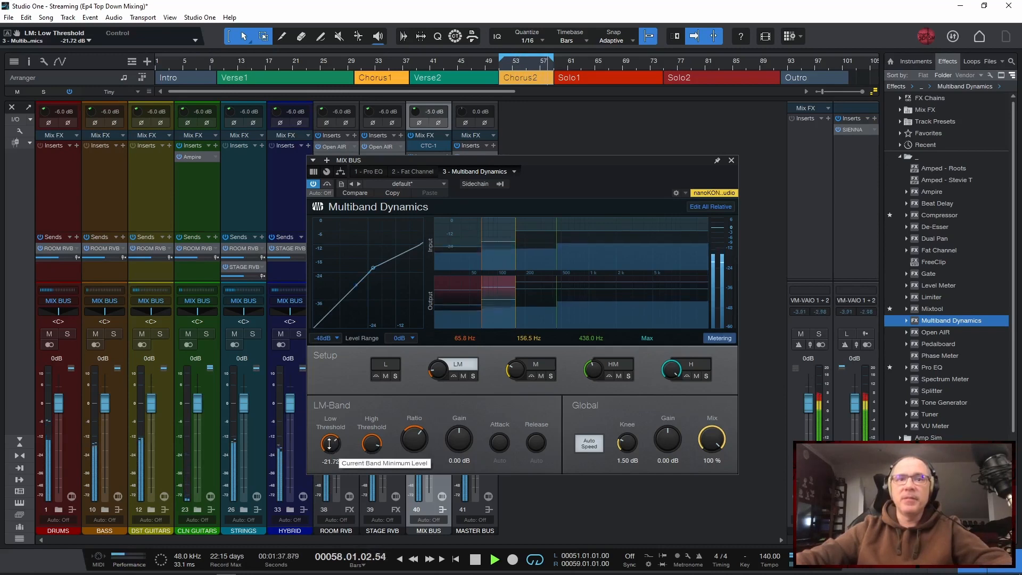
{"action": "left_click_drag", "start_coordinate": [330, 448], "coordinate": [329, 446]}
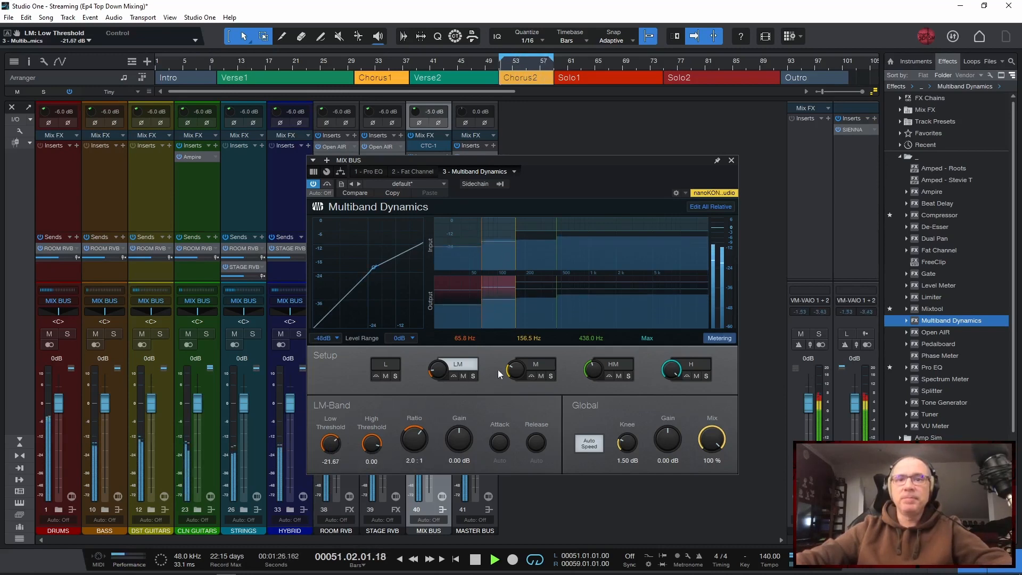
Lower the low thresholds of the M band to about -20.64 dB and the HM band to about -18.48 dB
{"action": "left_click", "coordinate": [539, 364]}
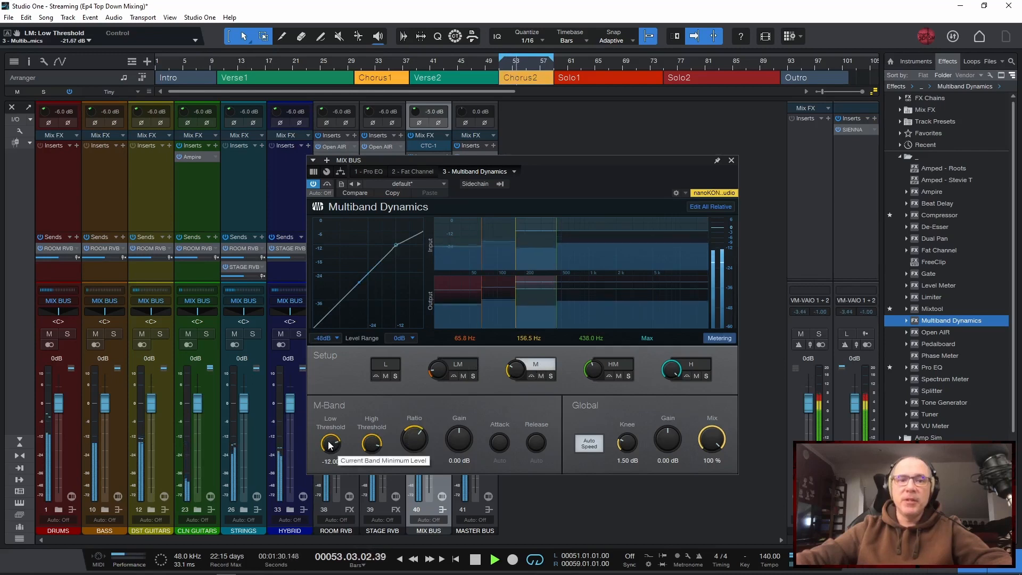
{"action": "mouse_move", "coordinate": [328, 445]}
{"action": "left_mouse_down"}
{"action": "mouse_move", "coordinate": [330, 482]}
{"action": "mouse_move", "coordinate": [335, 458]}
{"action": "left_mouse_up"}
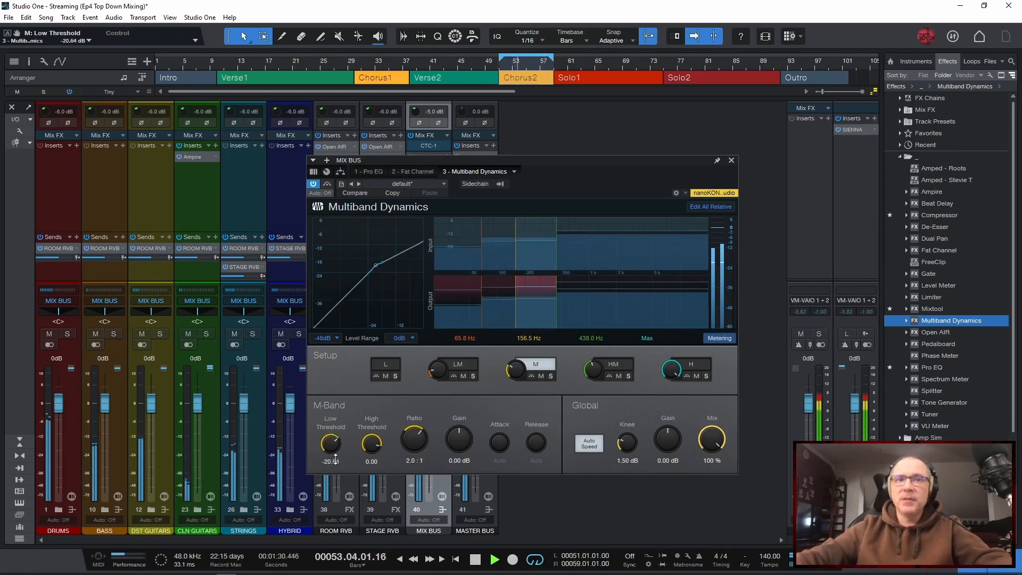
{"action": "left_click", "coordinate": [609, 363]}
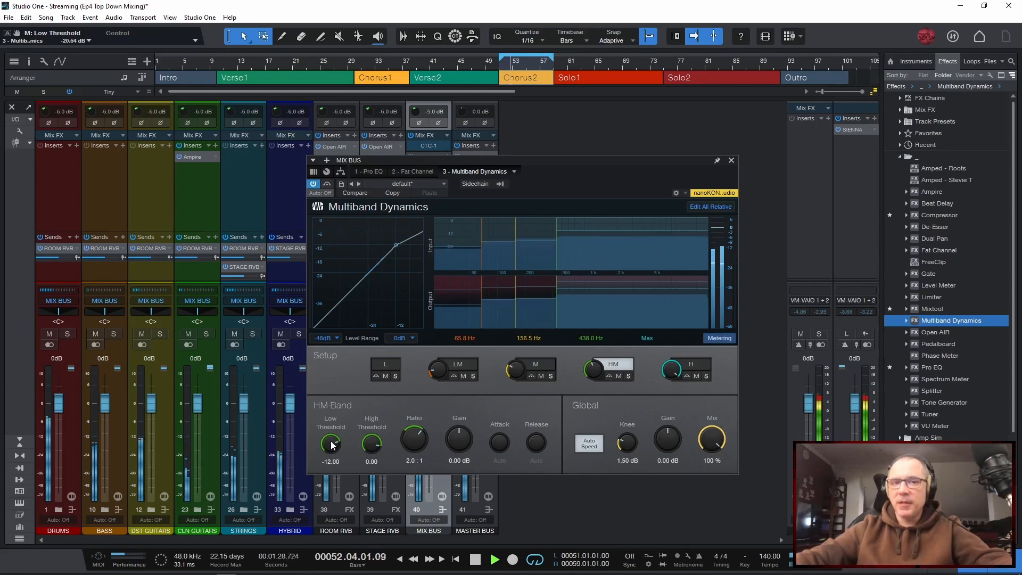
{"action": "left_click_drag", "start_coordinate": [331, 442], "coordinate": [330, 446]}
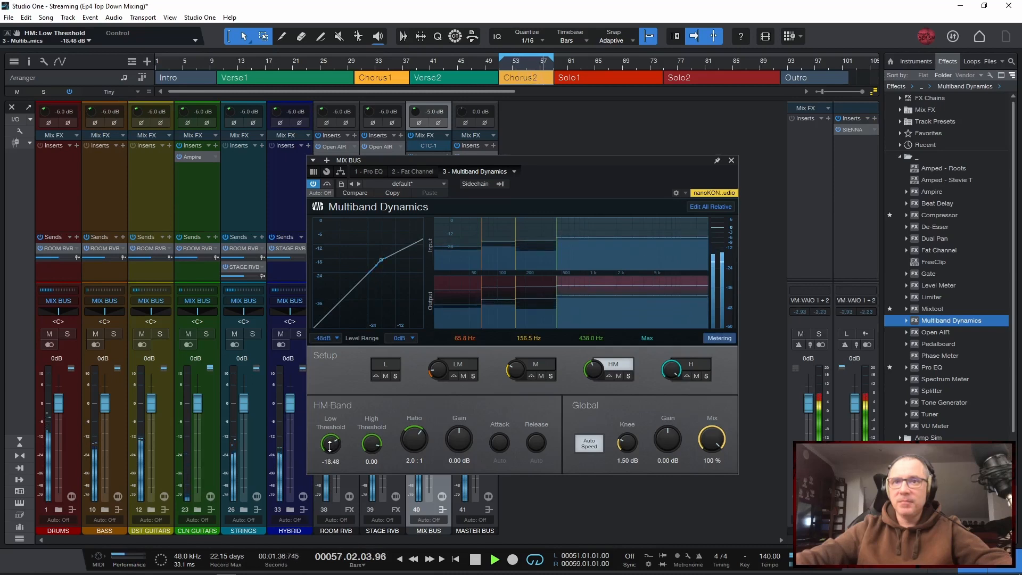
Compare the mix with Multiband Dynamics bypassed and active, then stop playback and close its window
{"action": "left_click", "coordinate": [327, 185]}
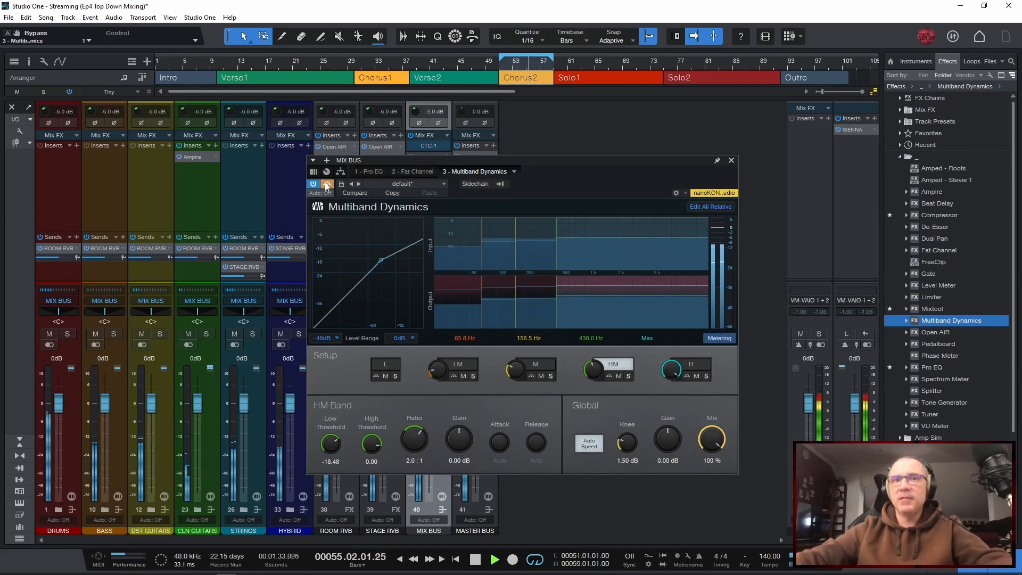
{"action": "left_click", "coordinate": [327, 185]}
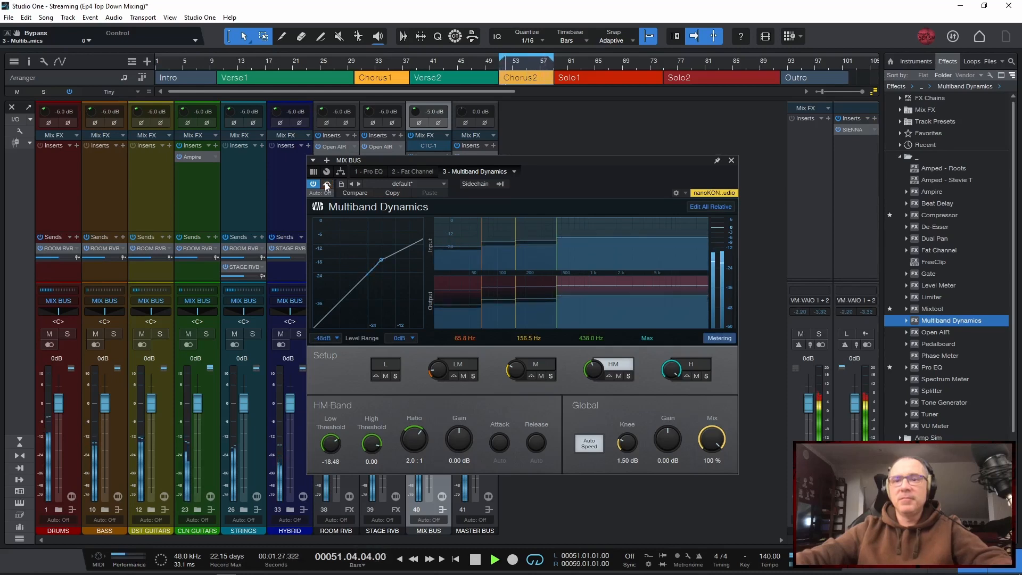
{"action": "left_click", "coordinate": [327, 184]}
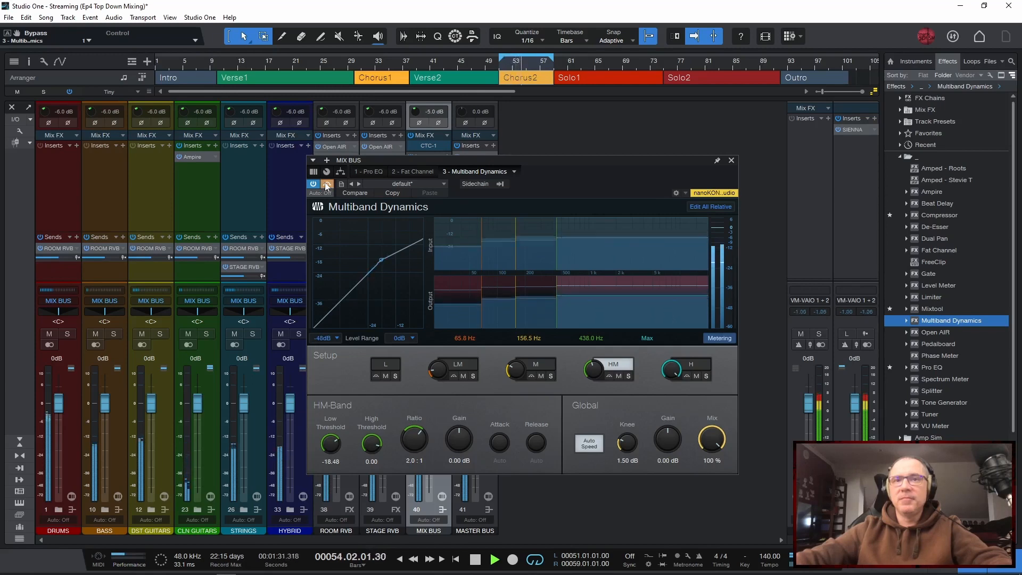
{"action": "left_click", "coordinate": [327, 184]}
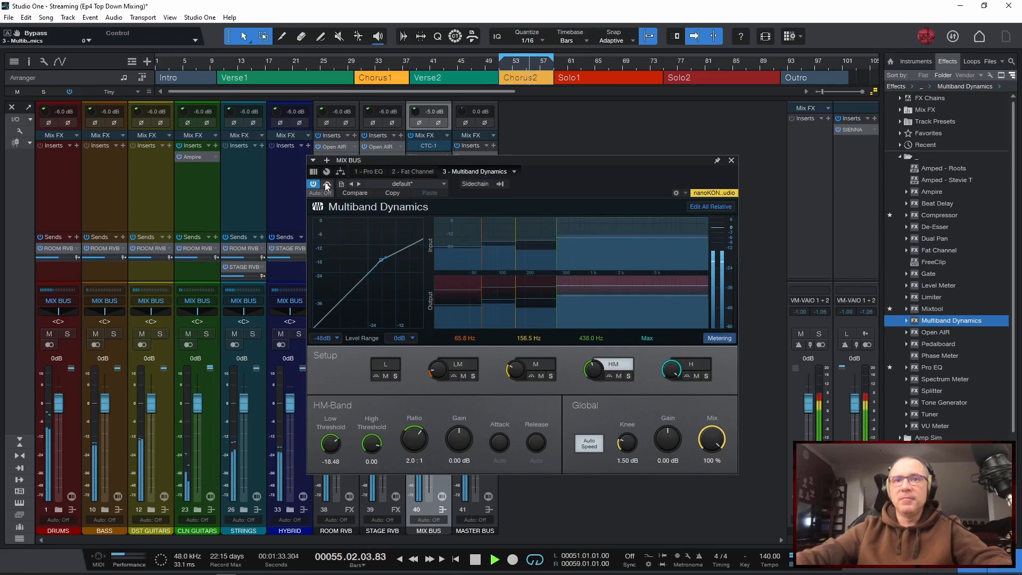
{"action": "key", "text": "space"}
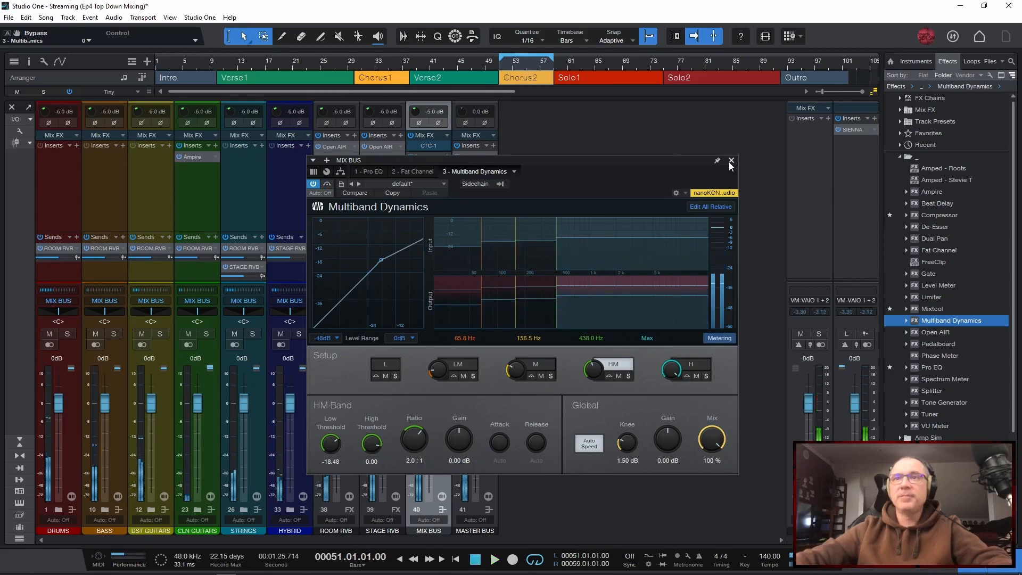
{"action": "left_click", "coordinate": [731, 160]}
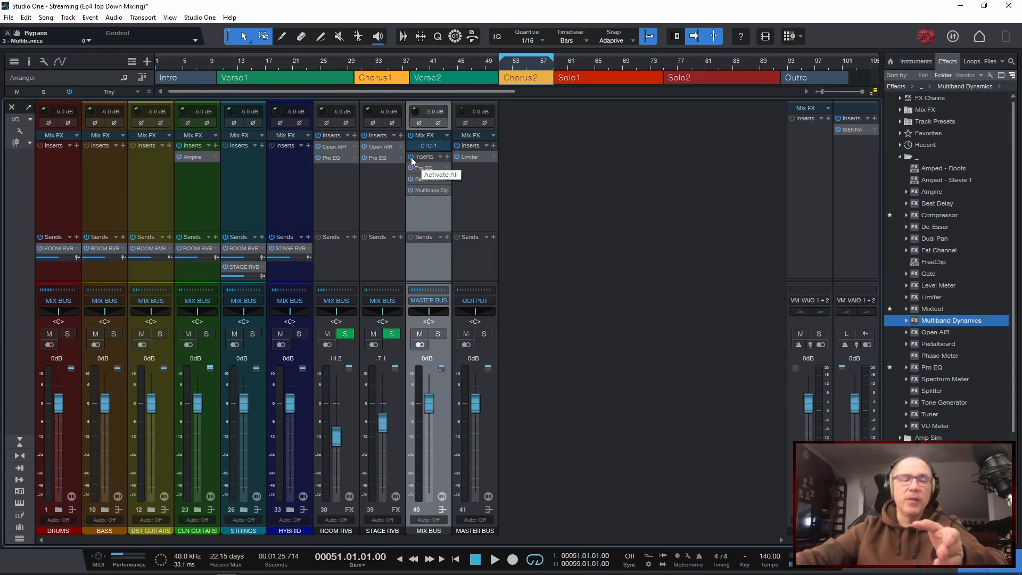
Play the loop and compare the mix with all MIX BUS inserts deactivated and reactivated, then stop playback
{"action": "key", "text": "space"}
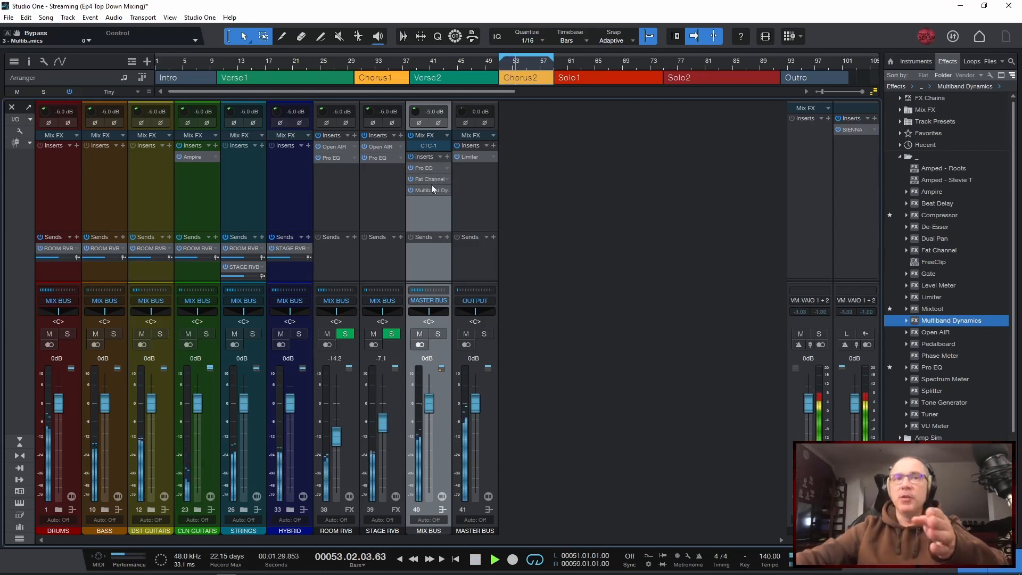
{"action": "left_click", "coordinate": [410, 156]}
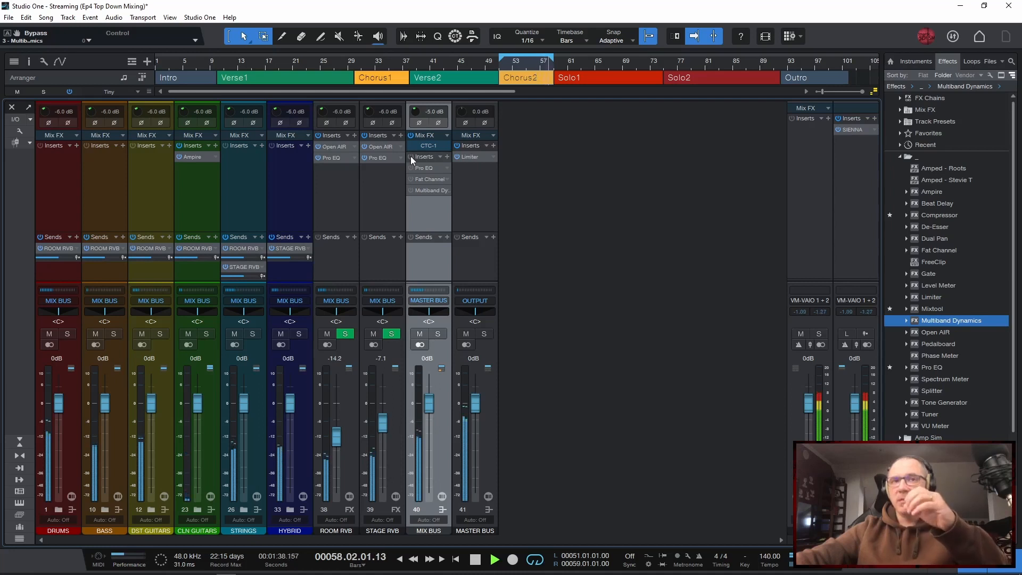
{"action": "left_click", "coordinate": [411, 157]}
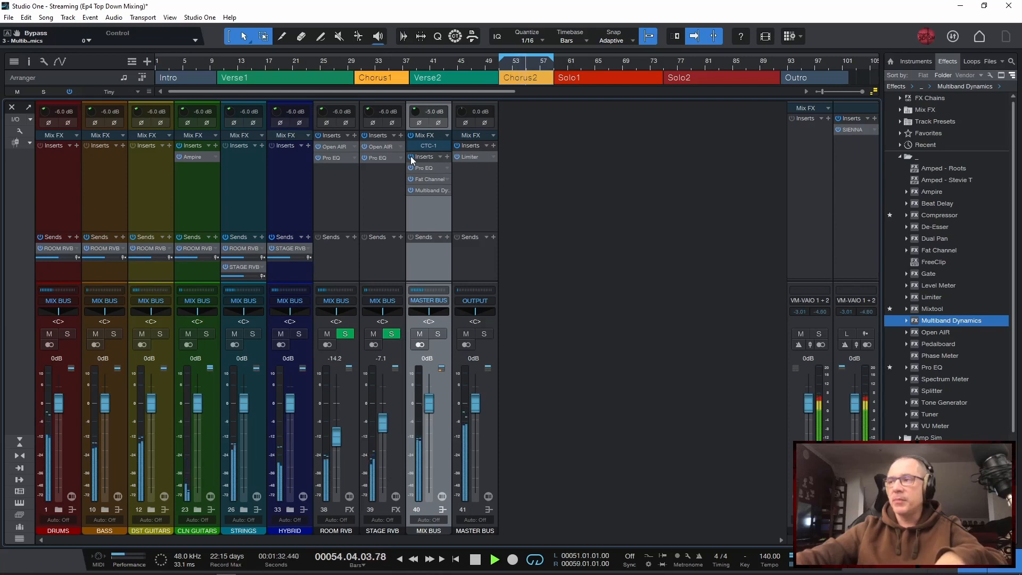
{"action": "key", "text": "space"}
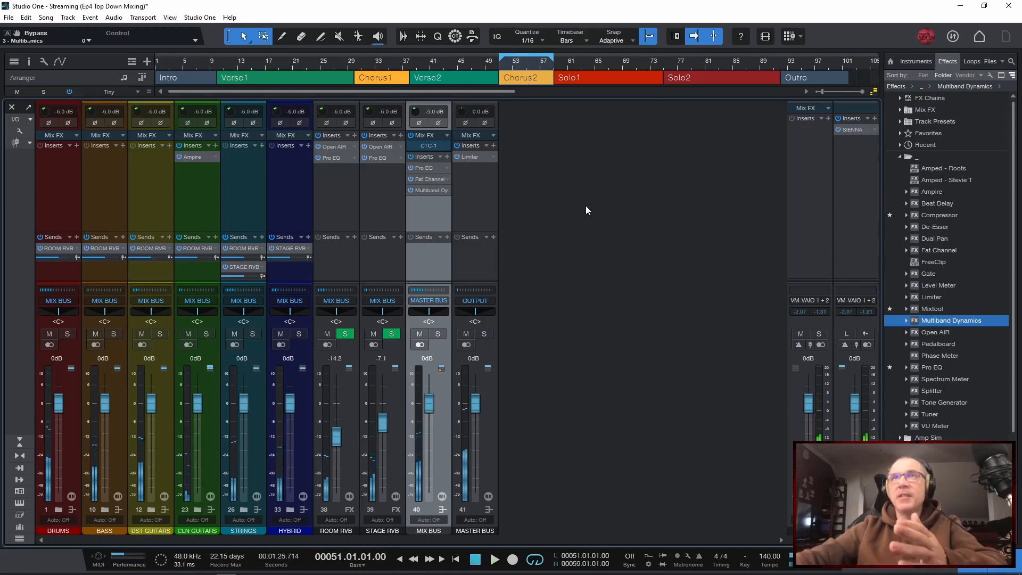